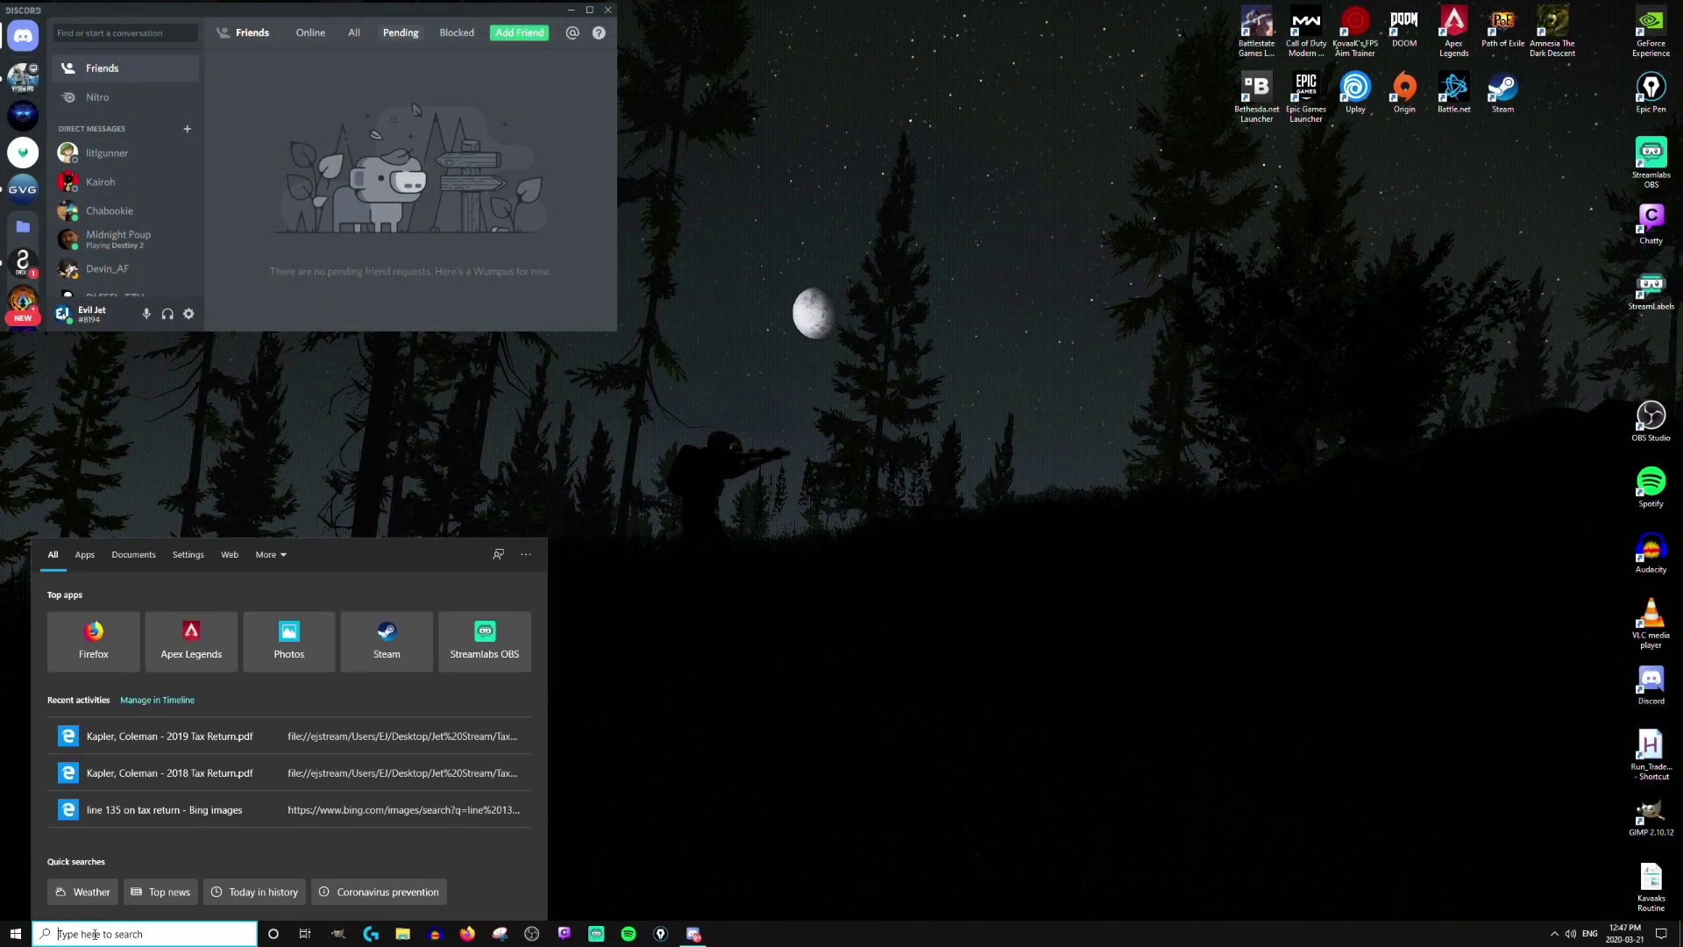
Find the Windows gaming settings and check the Game Mode and Game bar recording switches.
{"action": "type", "text": "game"}
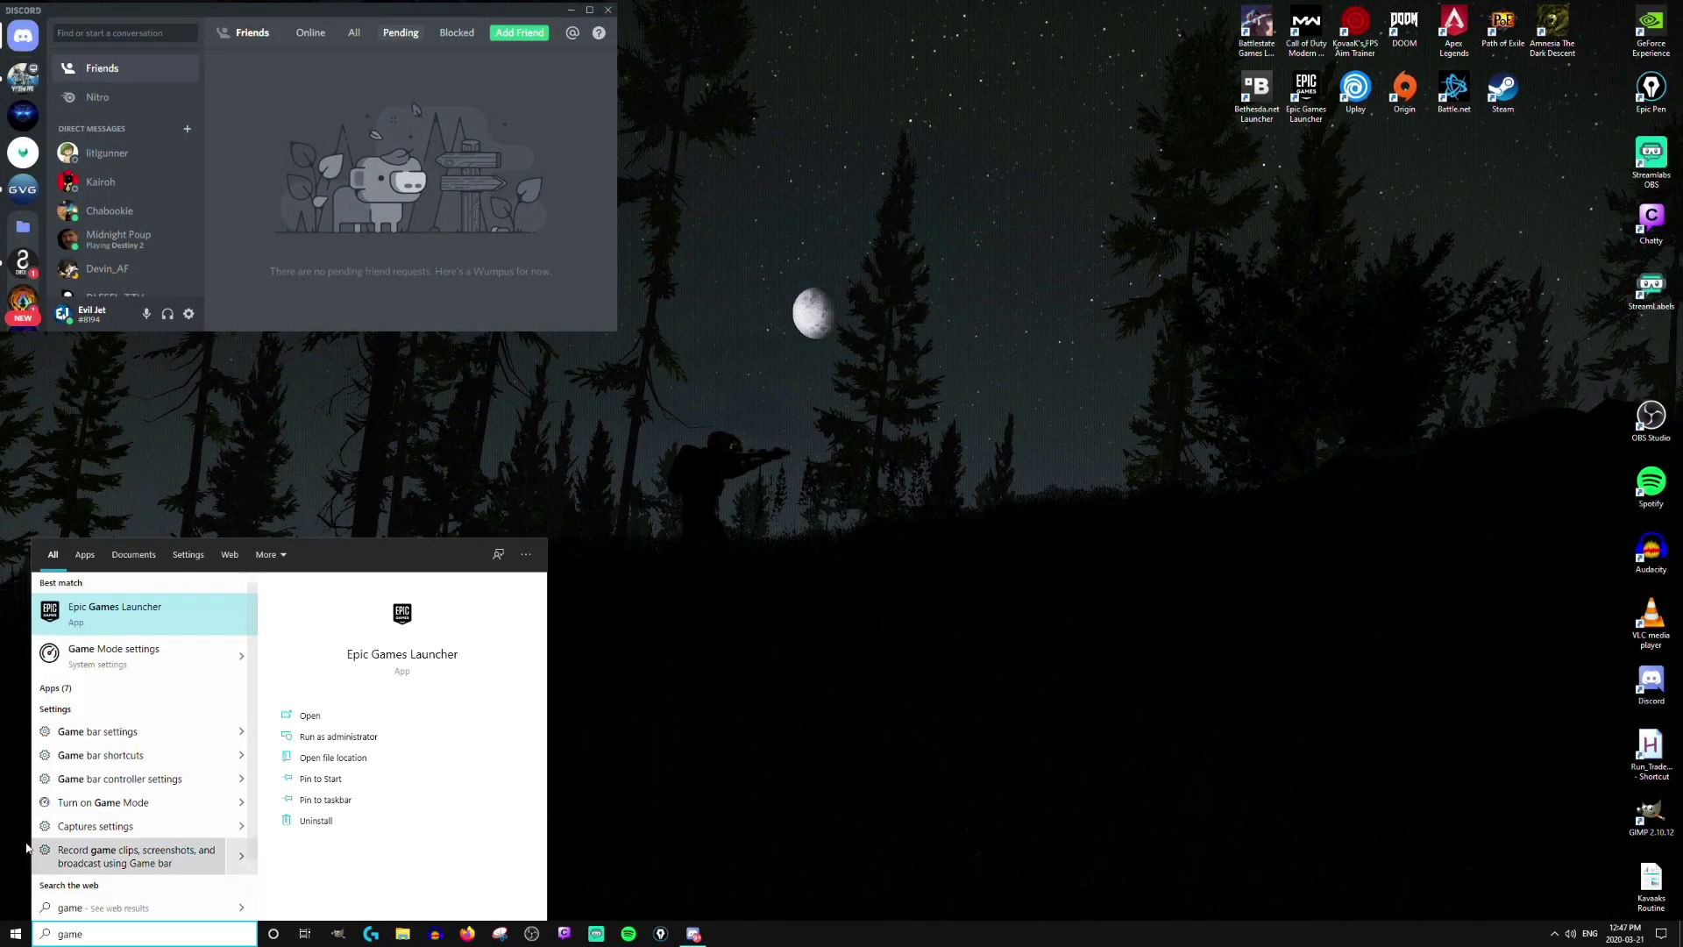
{"action": "left_click", "coordinate": [133, 653]}
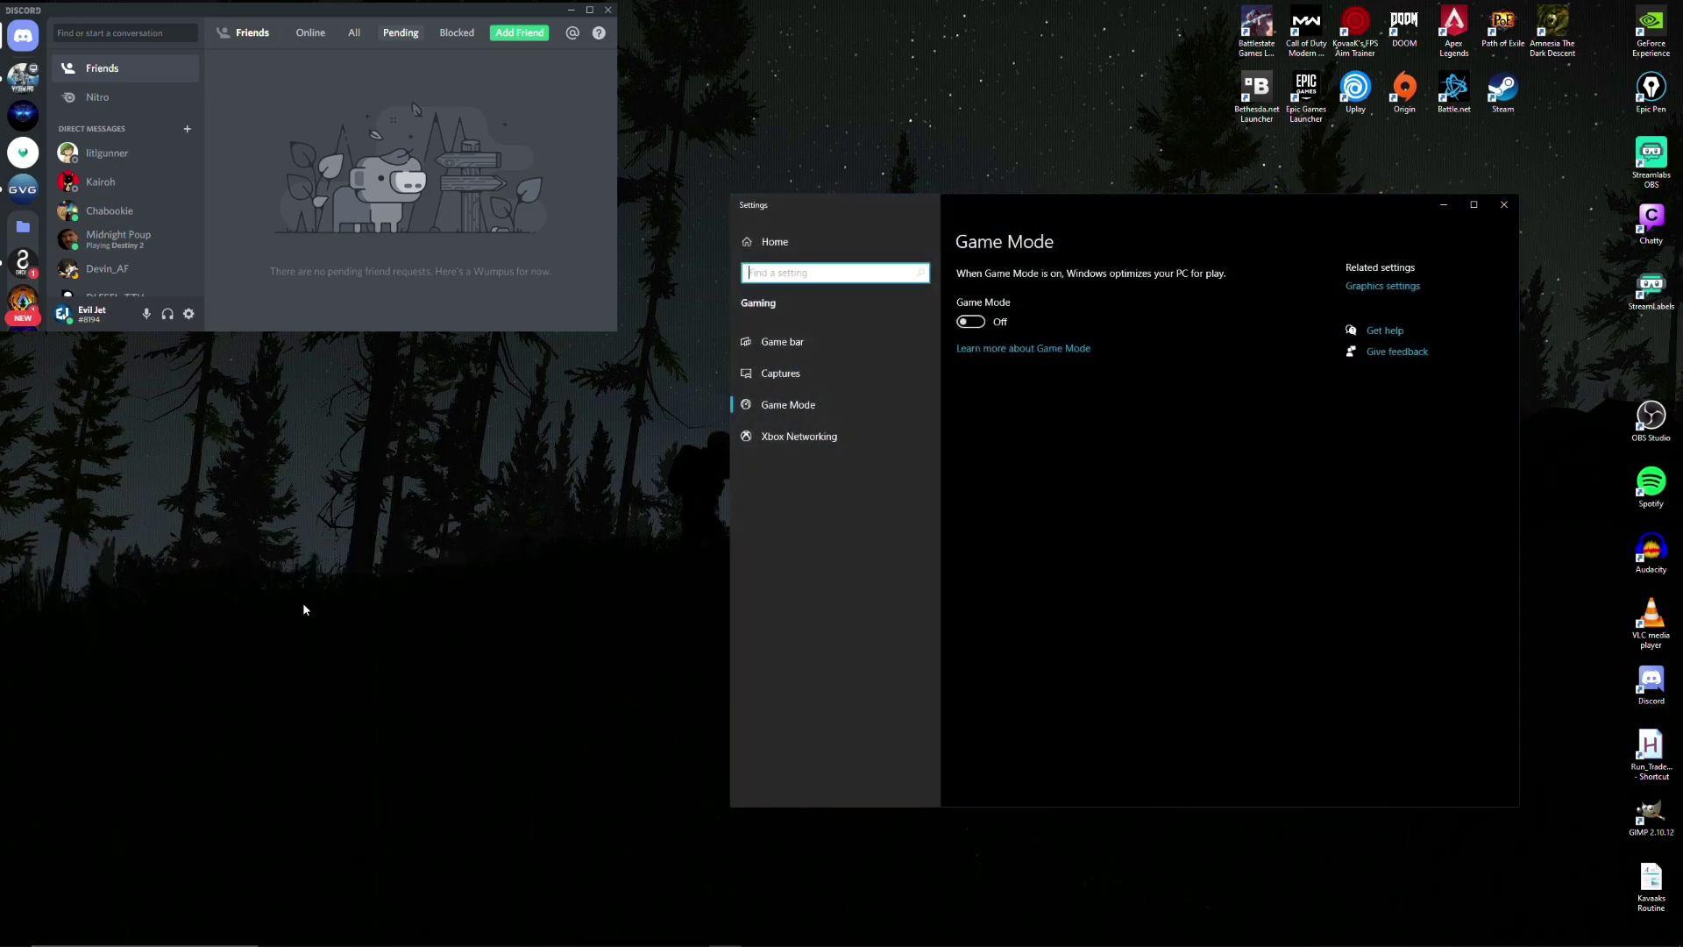
{"action": "left_click", "coordinate": [780, 341]}
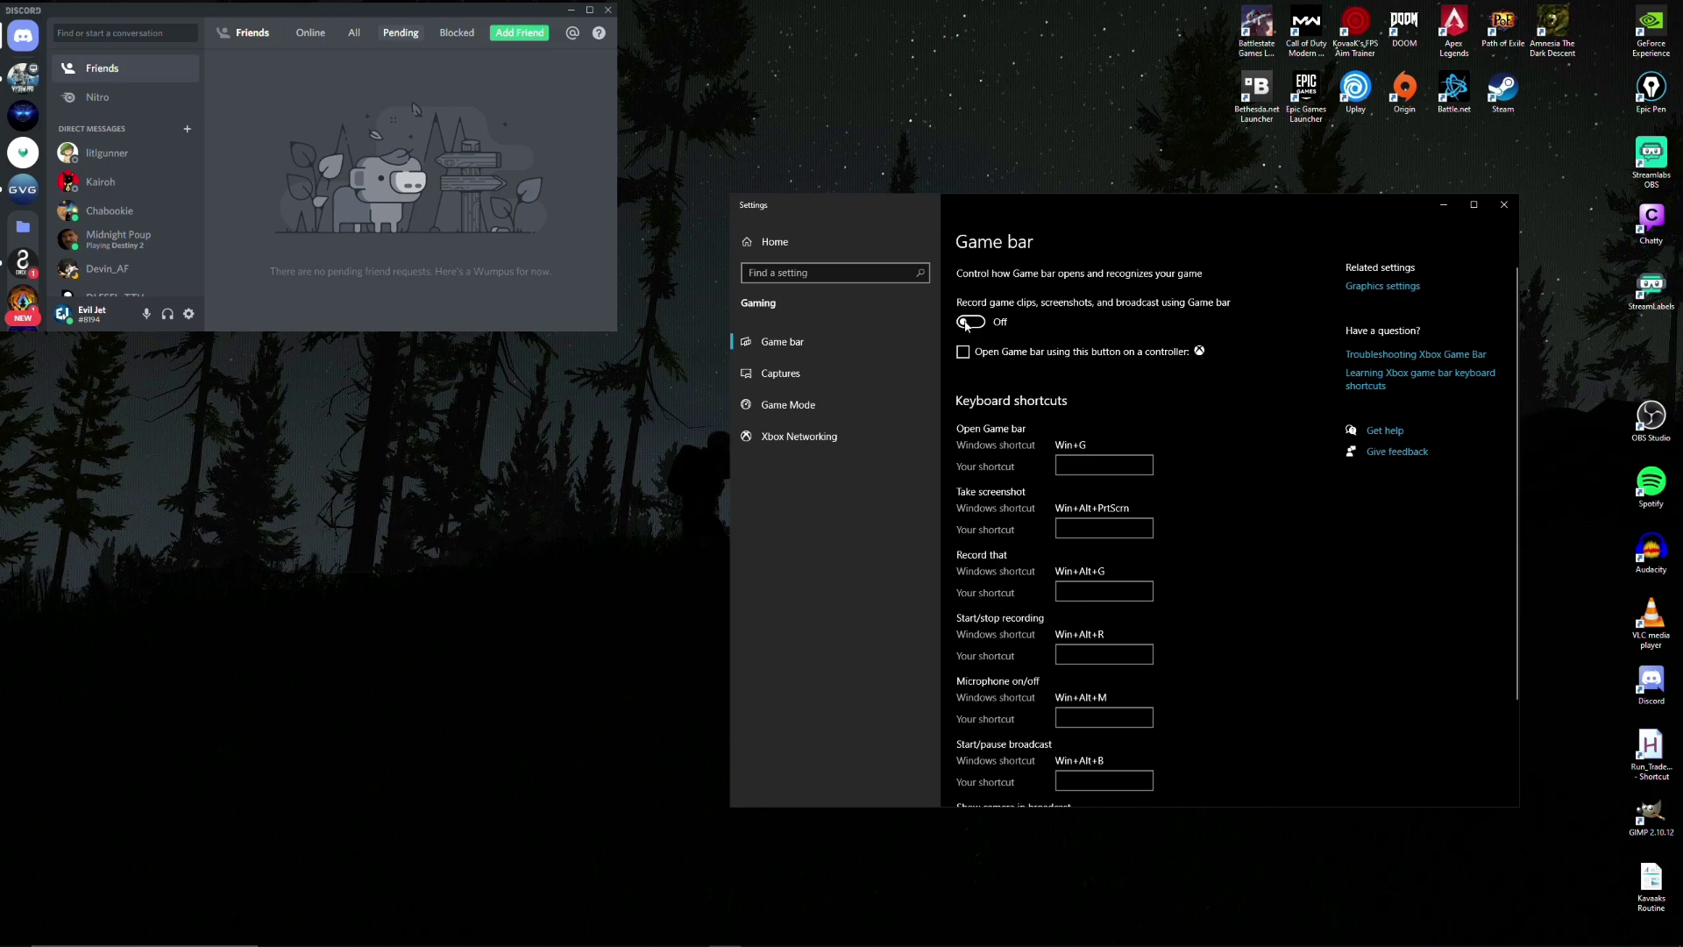
{"action": "left_click", "coordinate": [1504, 204]}
Open the NVIDIA Control Panel and add EscapeFromTarkov.exe as a program to customize in the 3D program settings.
{"action": "right_click", "coordinate": [910, 444]}
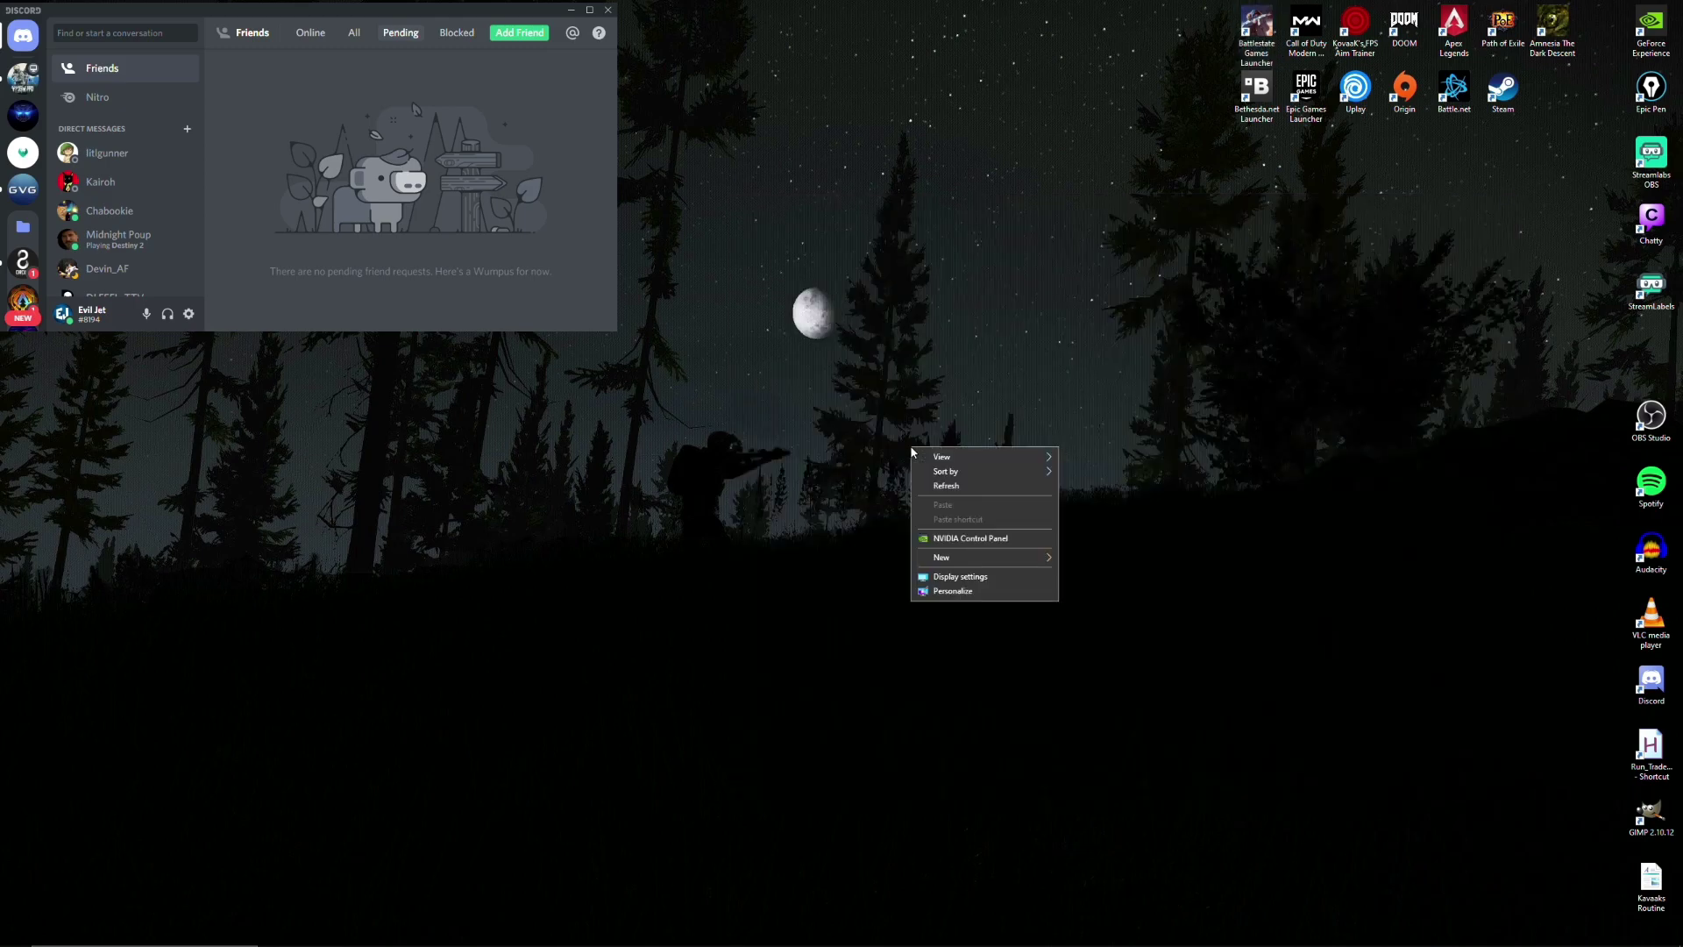
{"action": "left_click", "coordinate": [965, 539]}
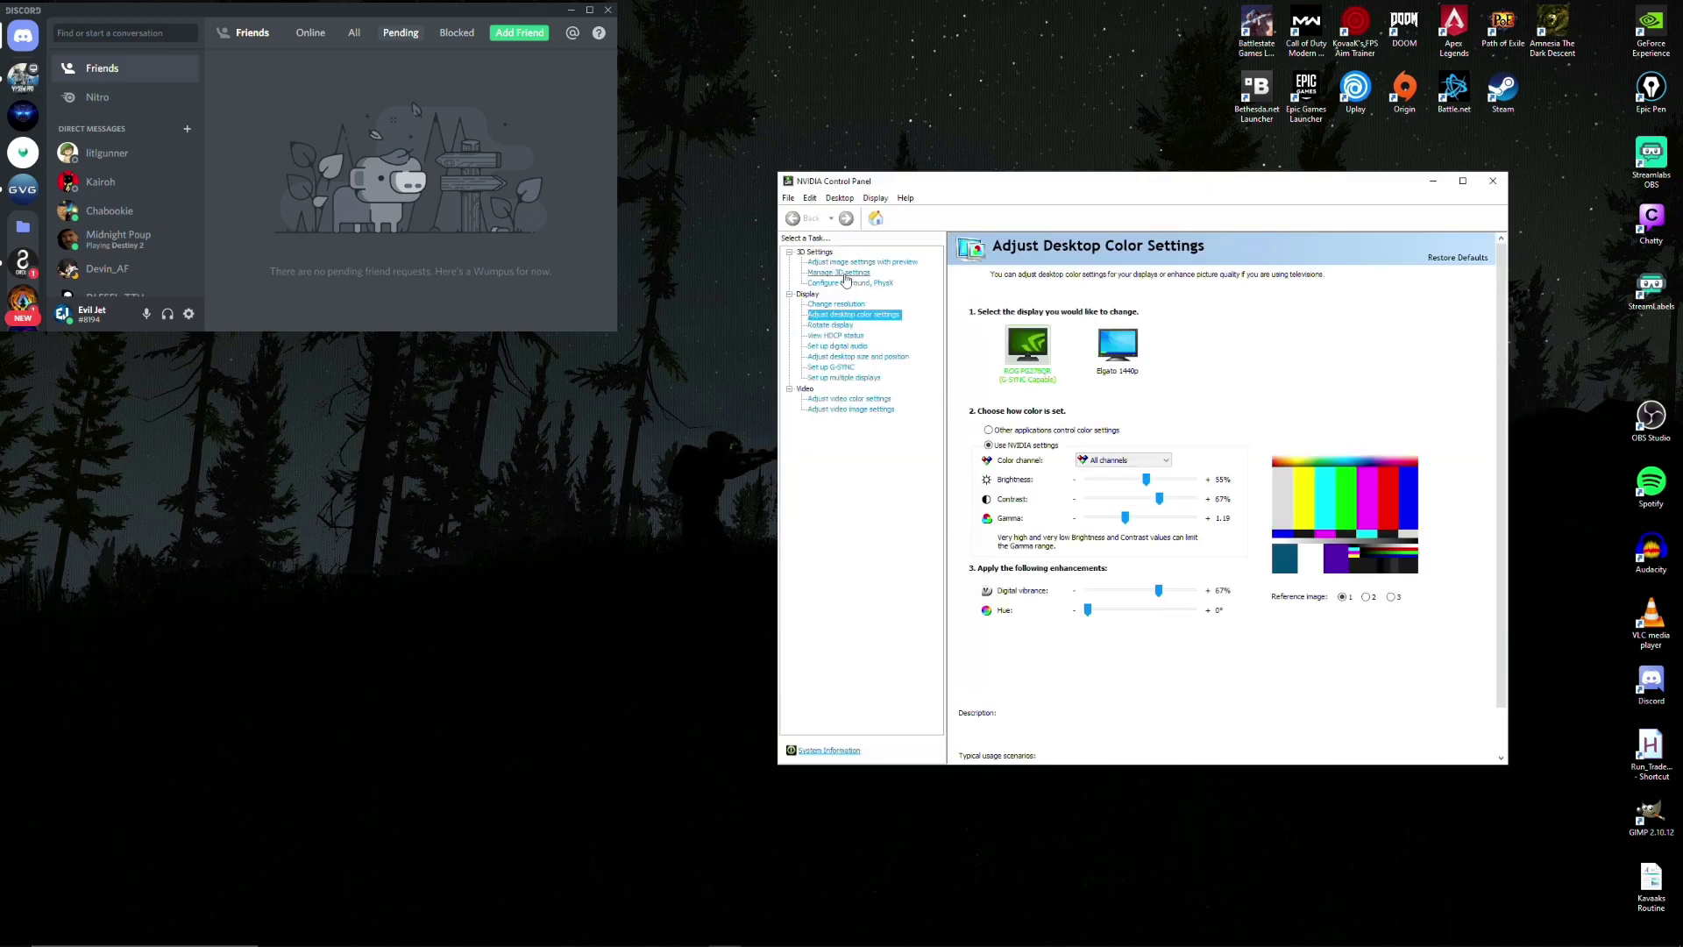
{"action": "left_click", "coordinate": [838, 273]}
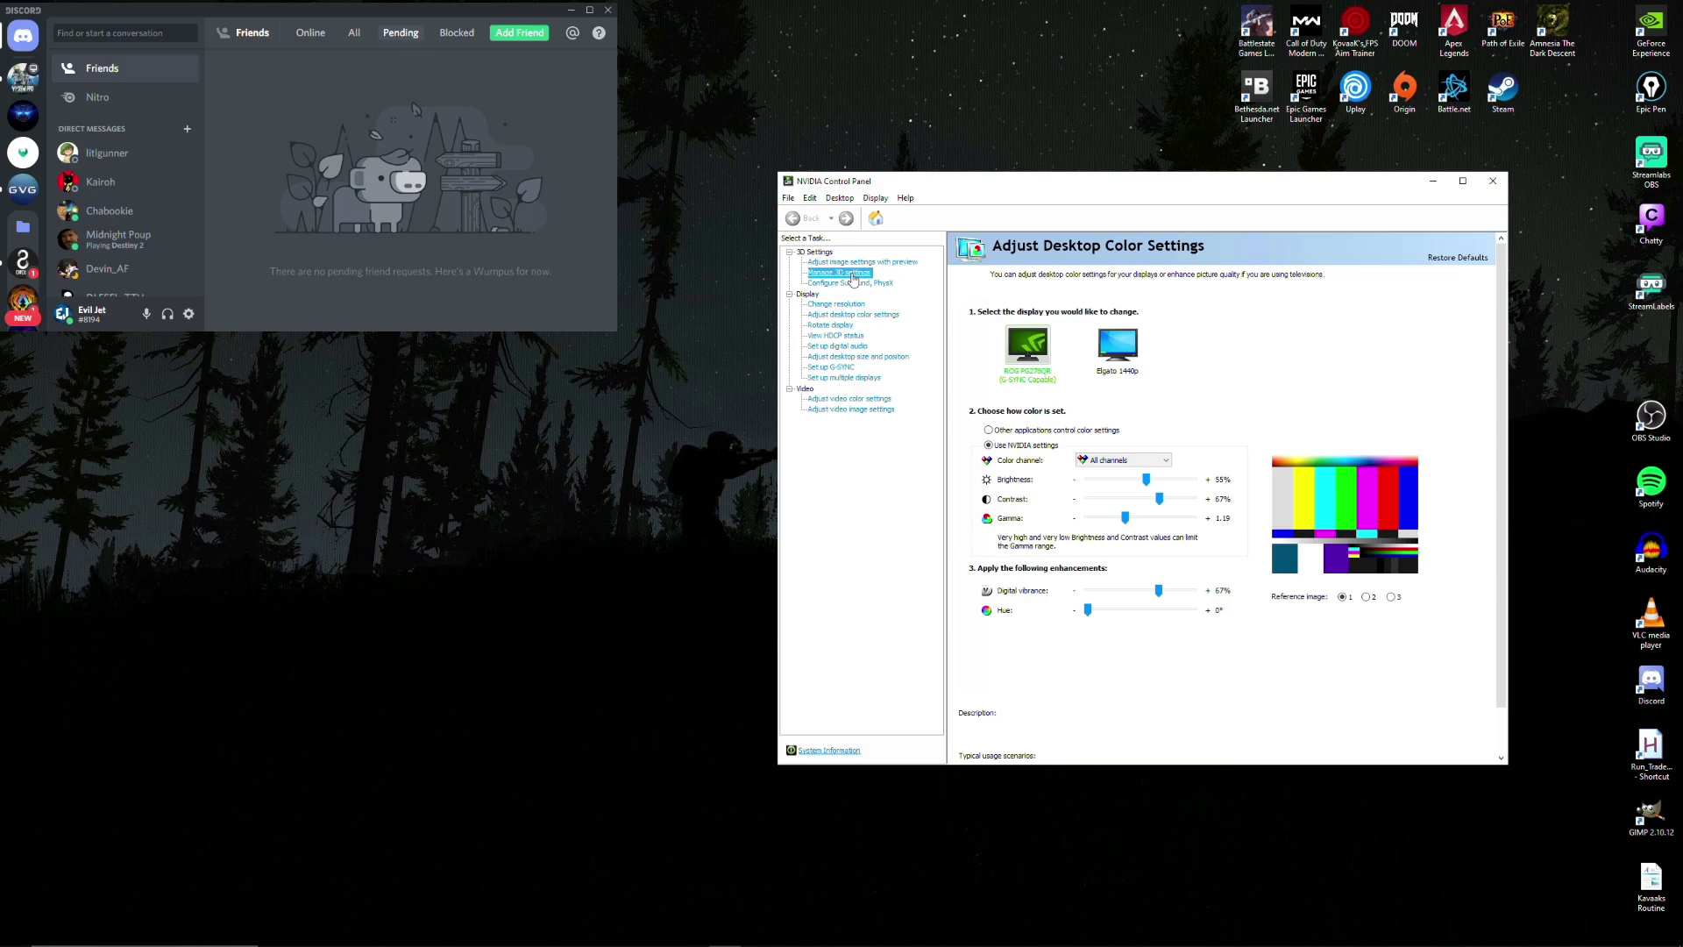
{"action": "left_click", "coordinate": [1056, 334]}
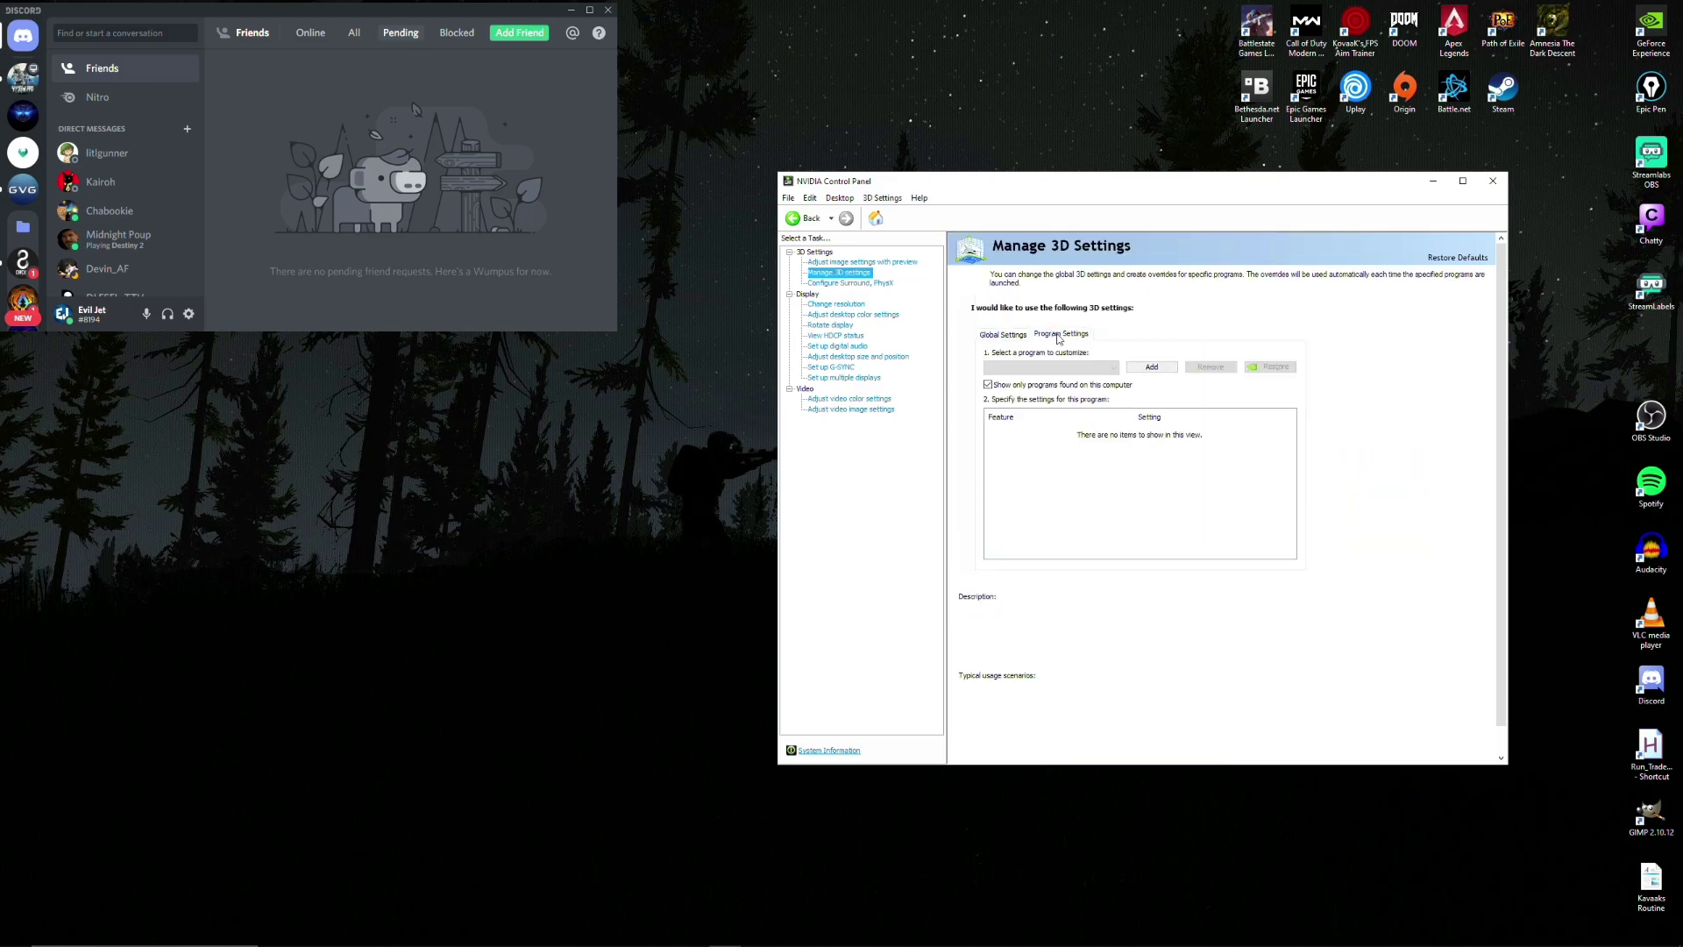
{"action": "left_click", "coordinate": [1151, 366]}
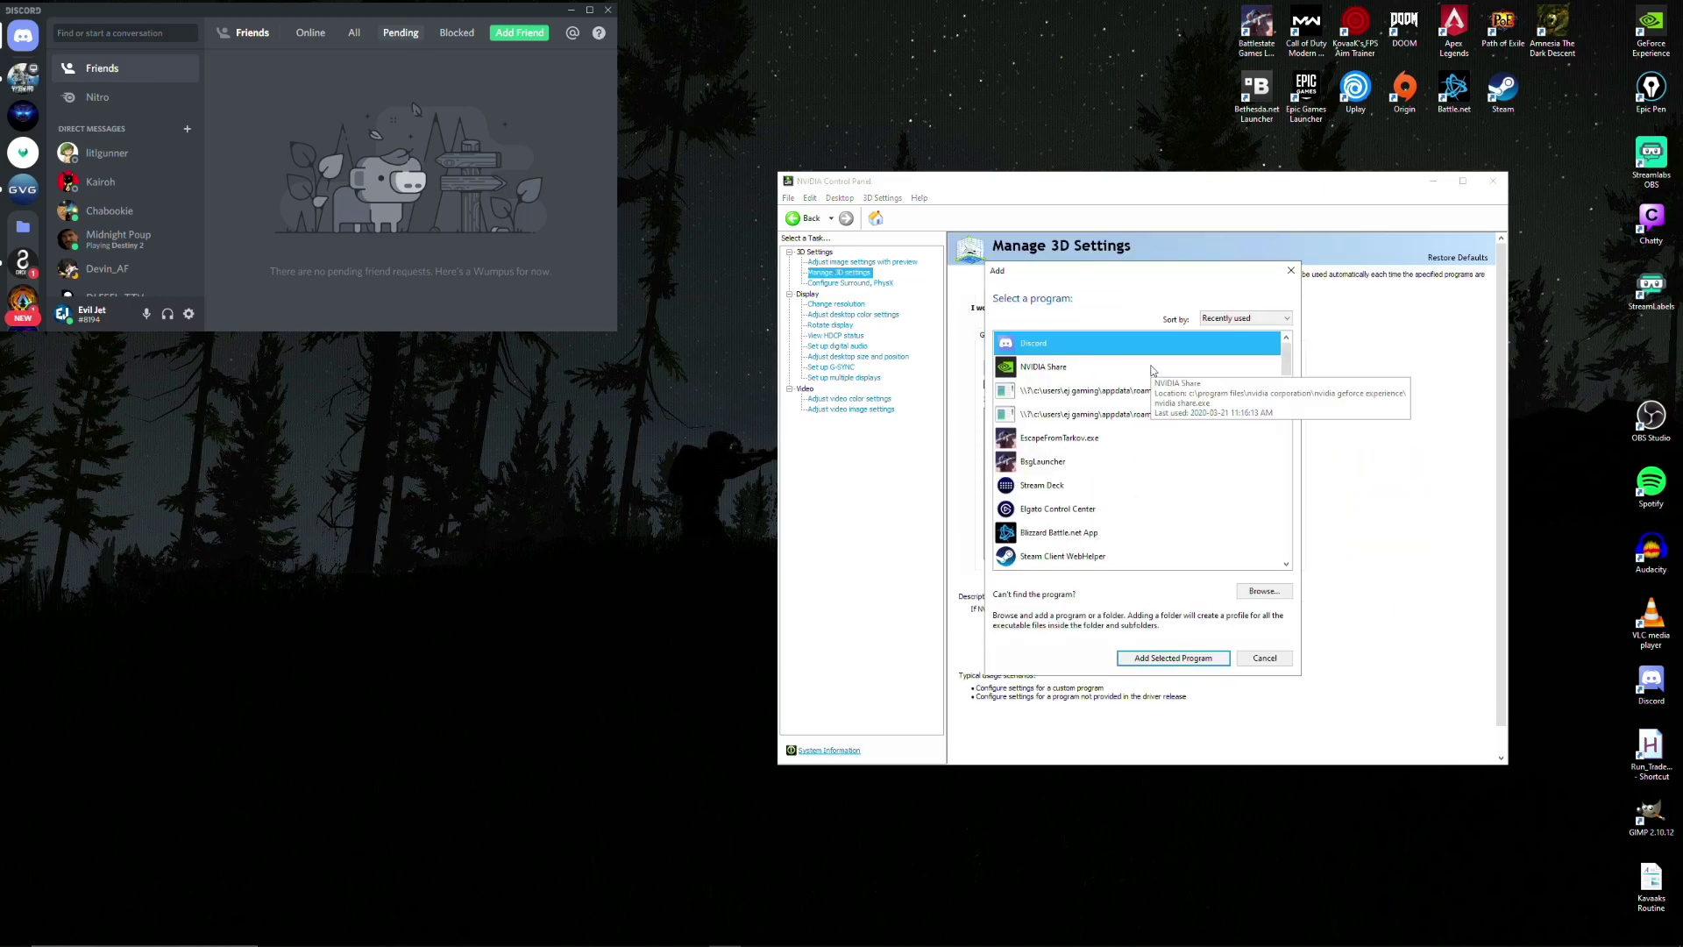
{"action": "left_click", "coordinate": [1052, 438]}
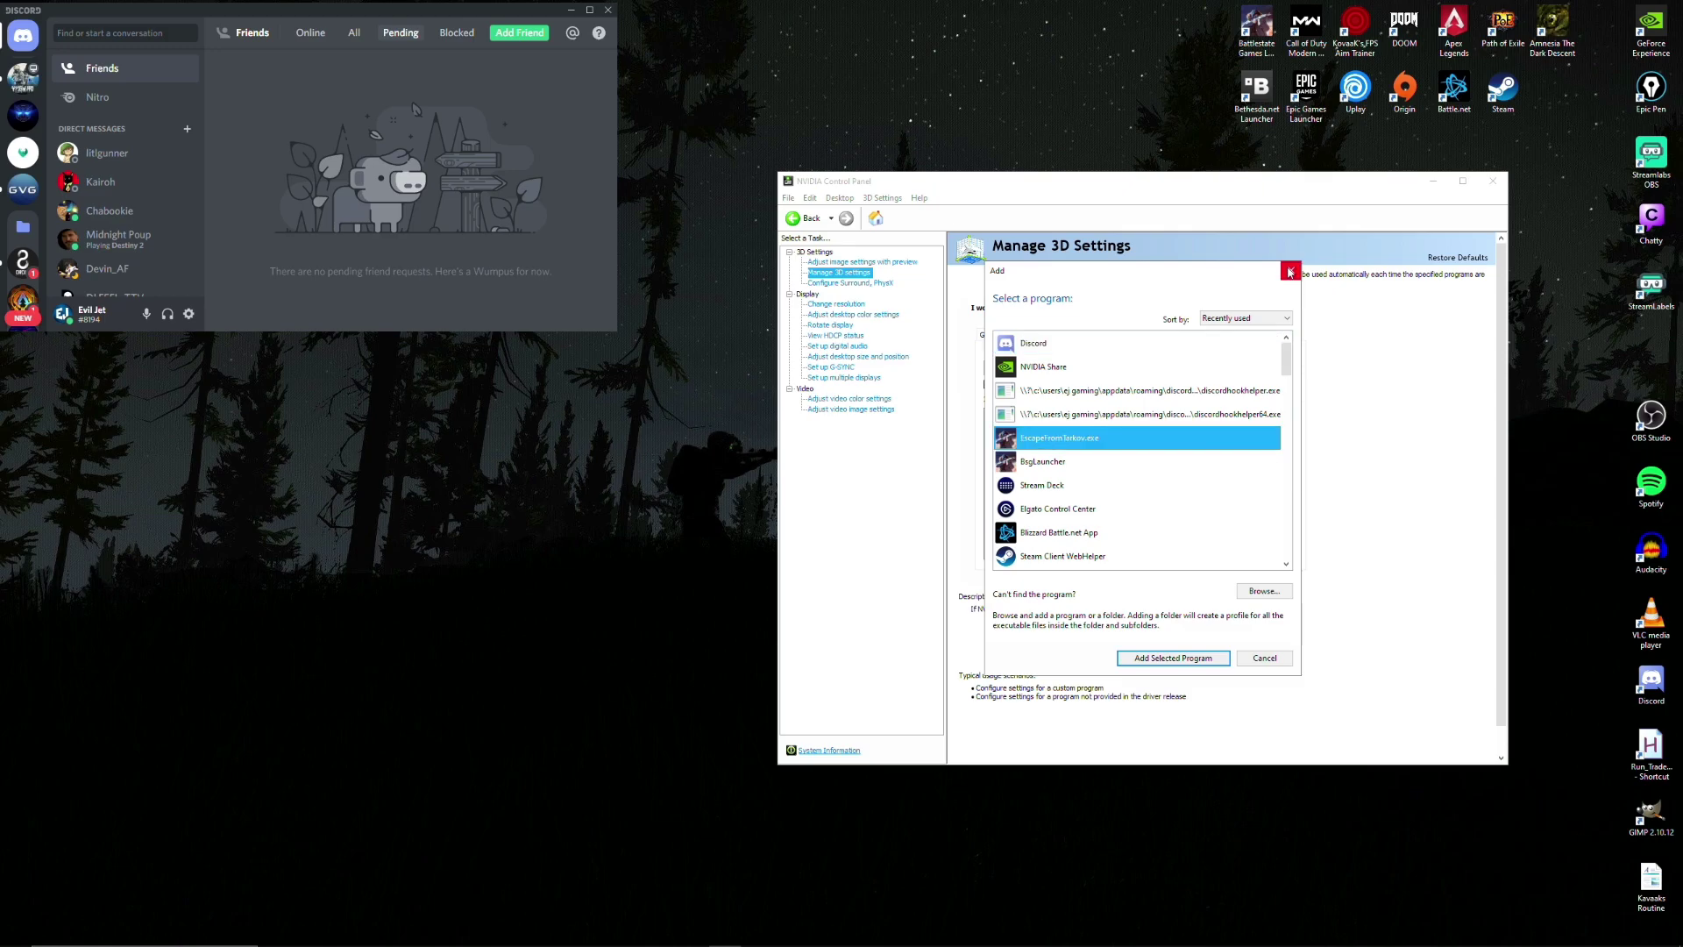
{"action": "left_click", "coordinate": [1206, 662]}
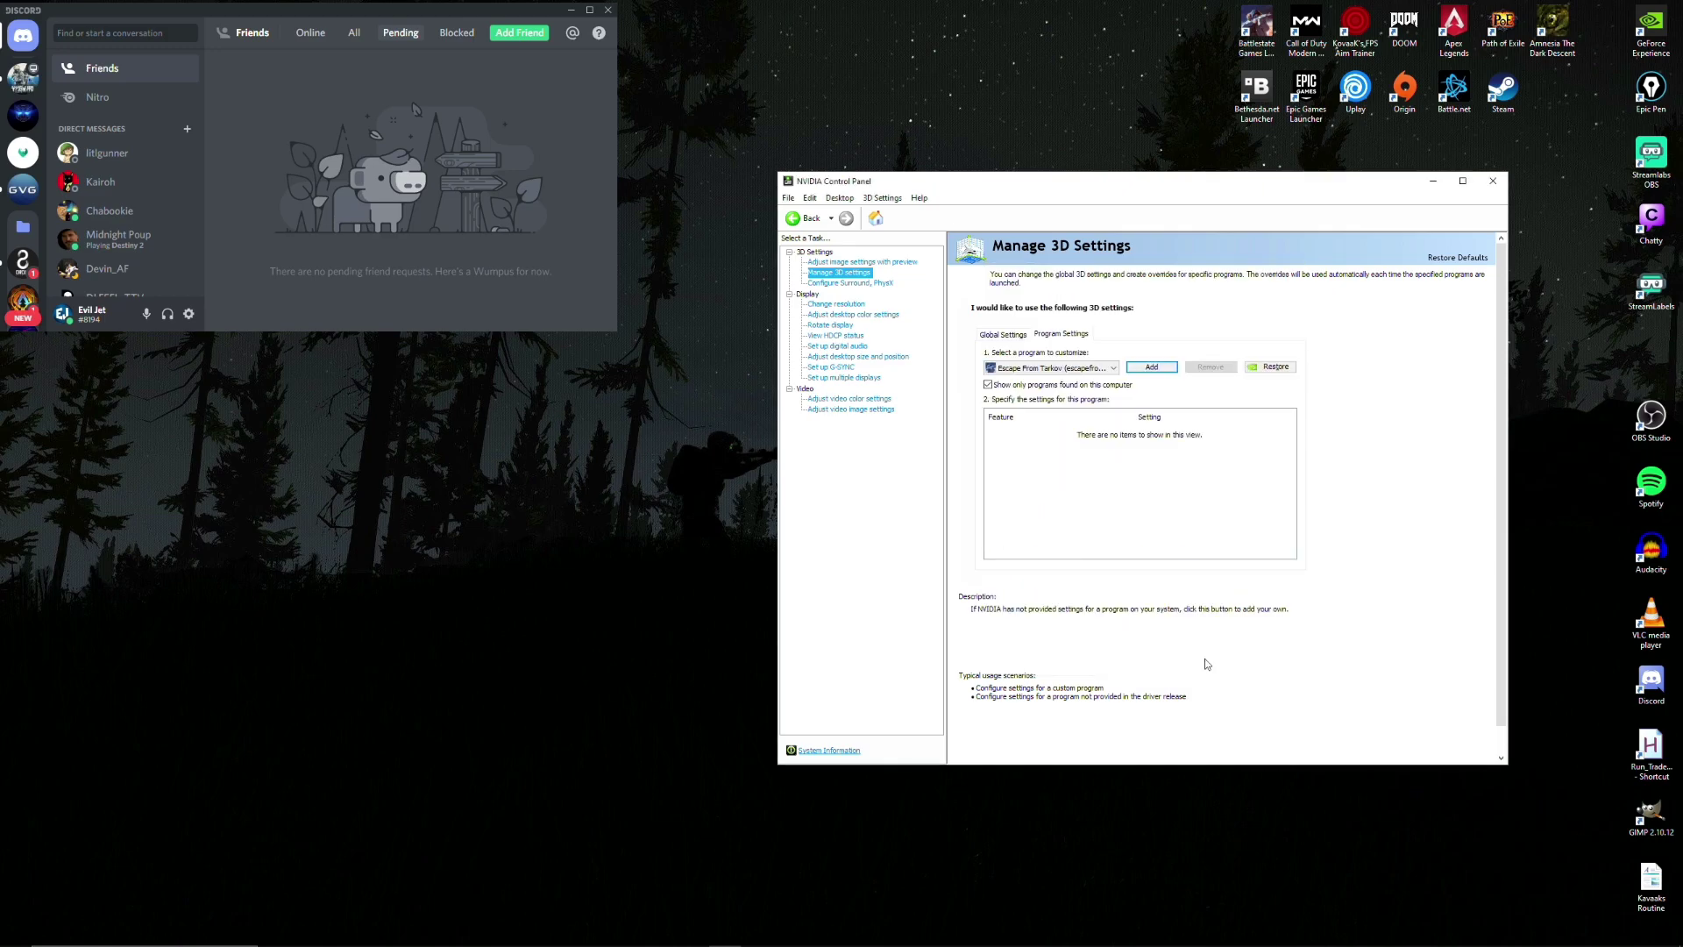
Set Escape From Tarkov's power management mode to Prefer maximum performance and its preferred refresh rate to Highest available.
{"action": "left_click_drag", "start_coordinate": [1291, 440], "coordinate": [1292, 510]}
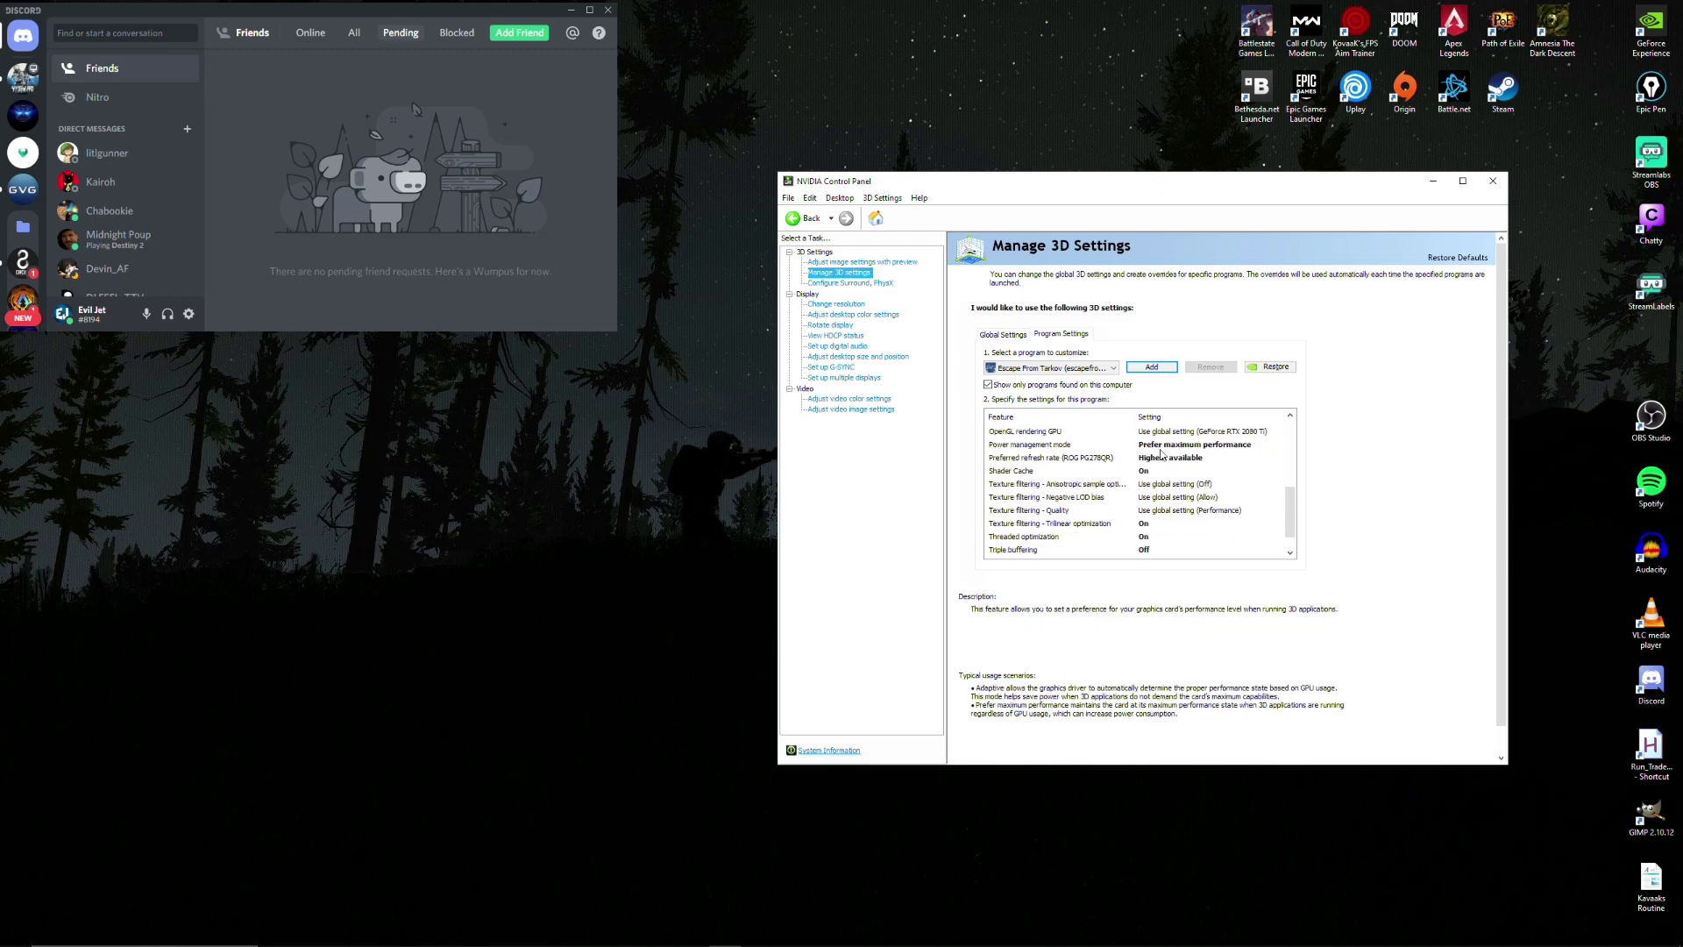
{"action": "left_click", "coordinate": [1192, 445]}
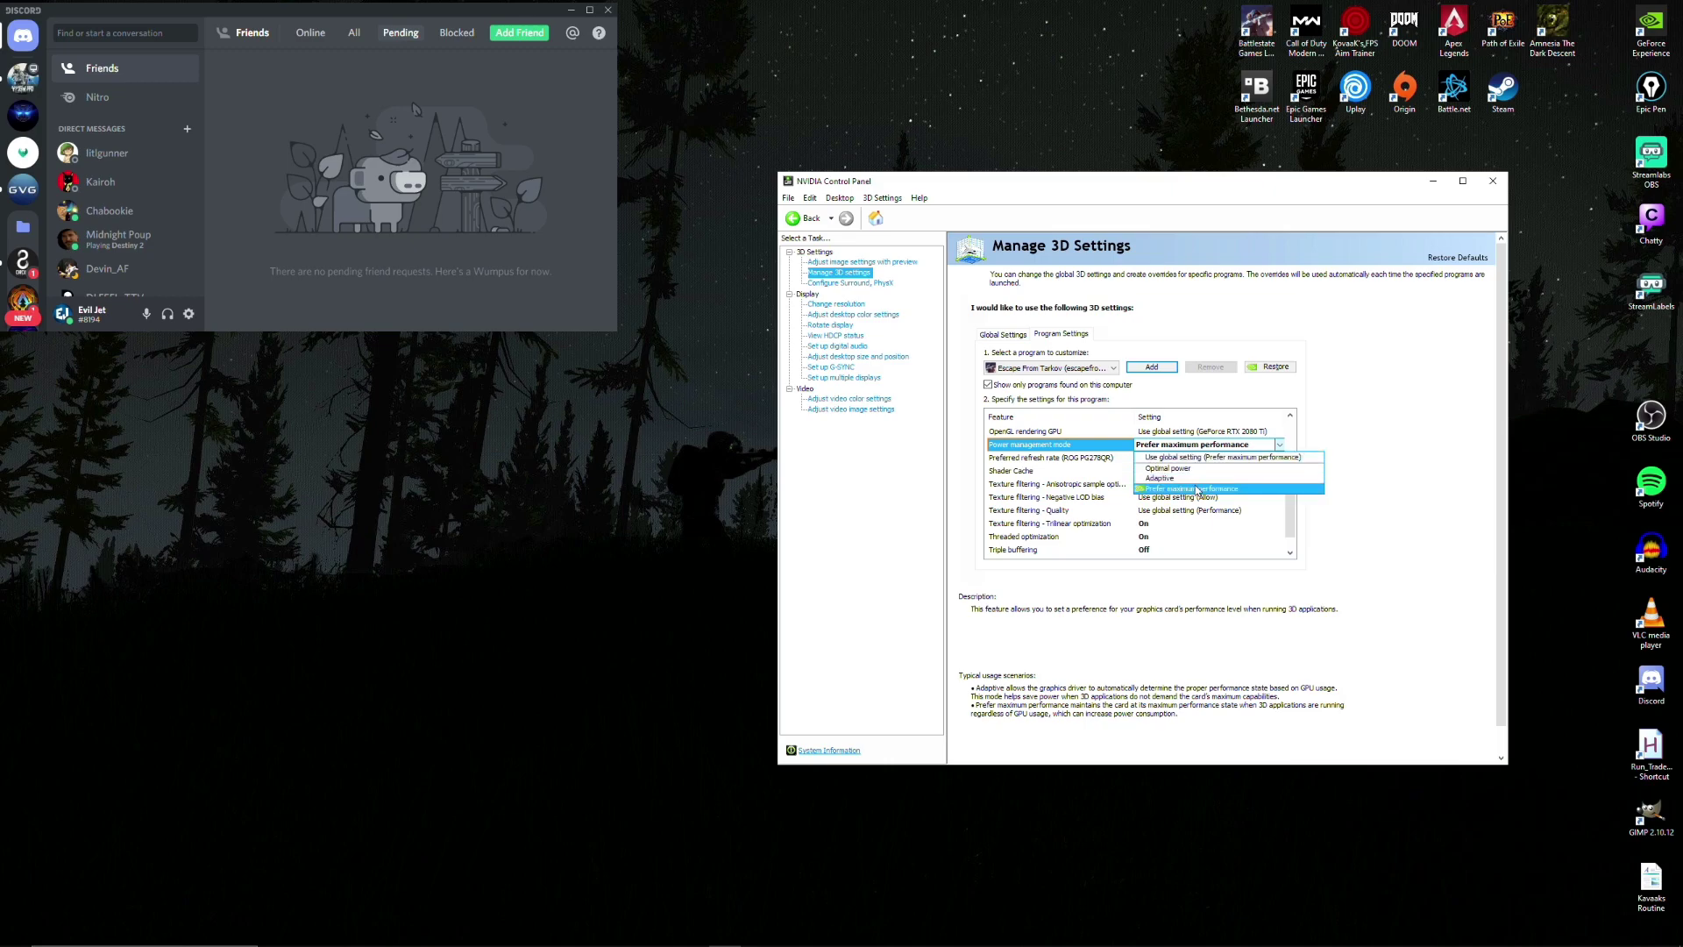
{"action": "left_click", "coordinate": [1196, 489]}
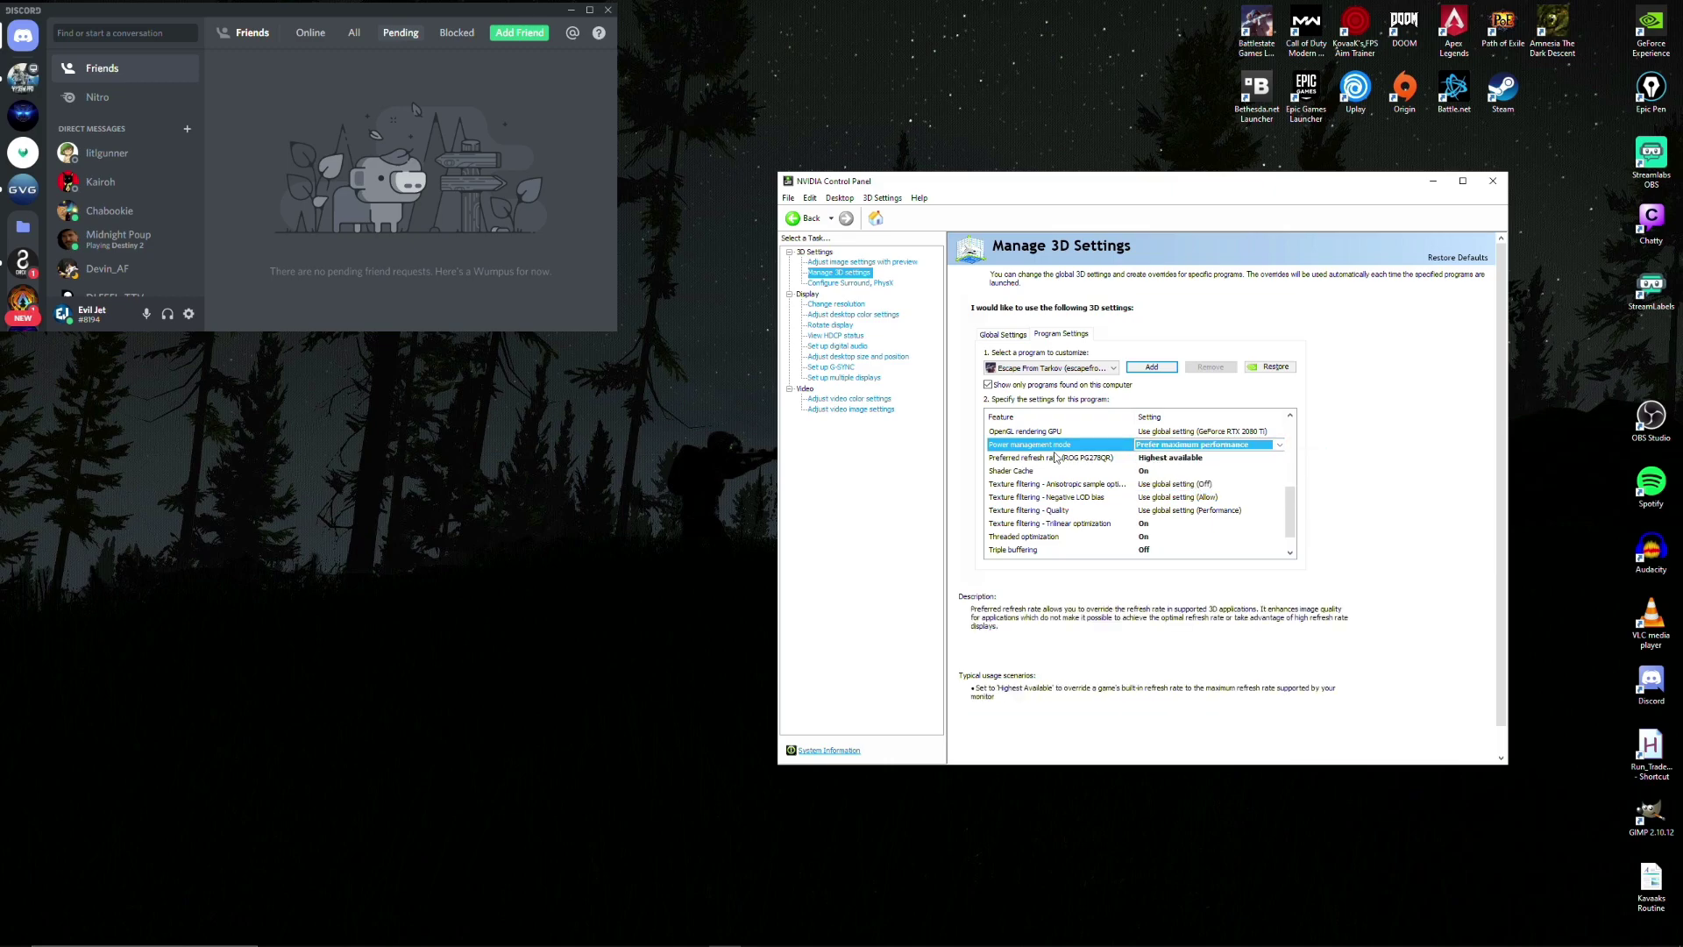
{"action": "left_click", "coordinate": [1160, 459]}
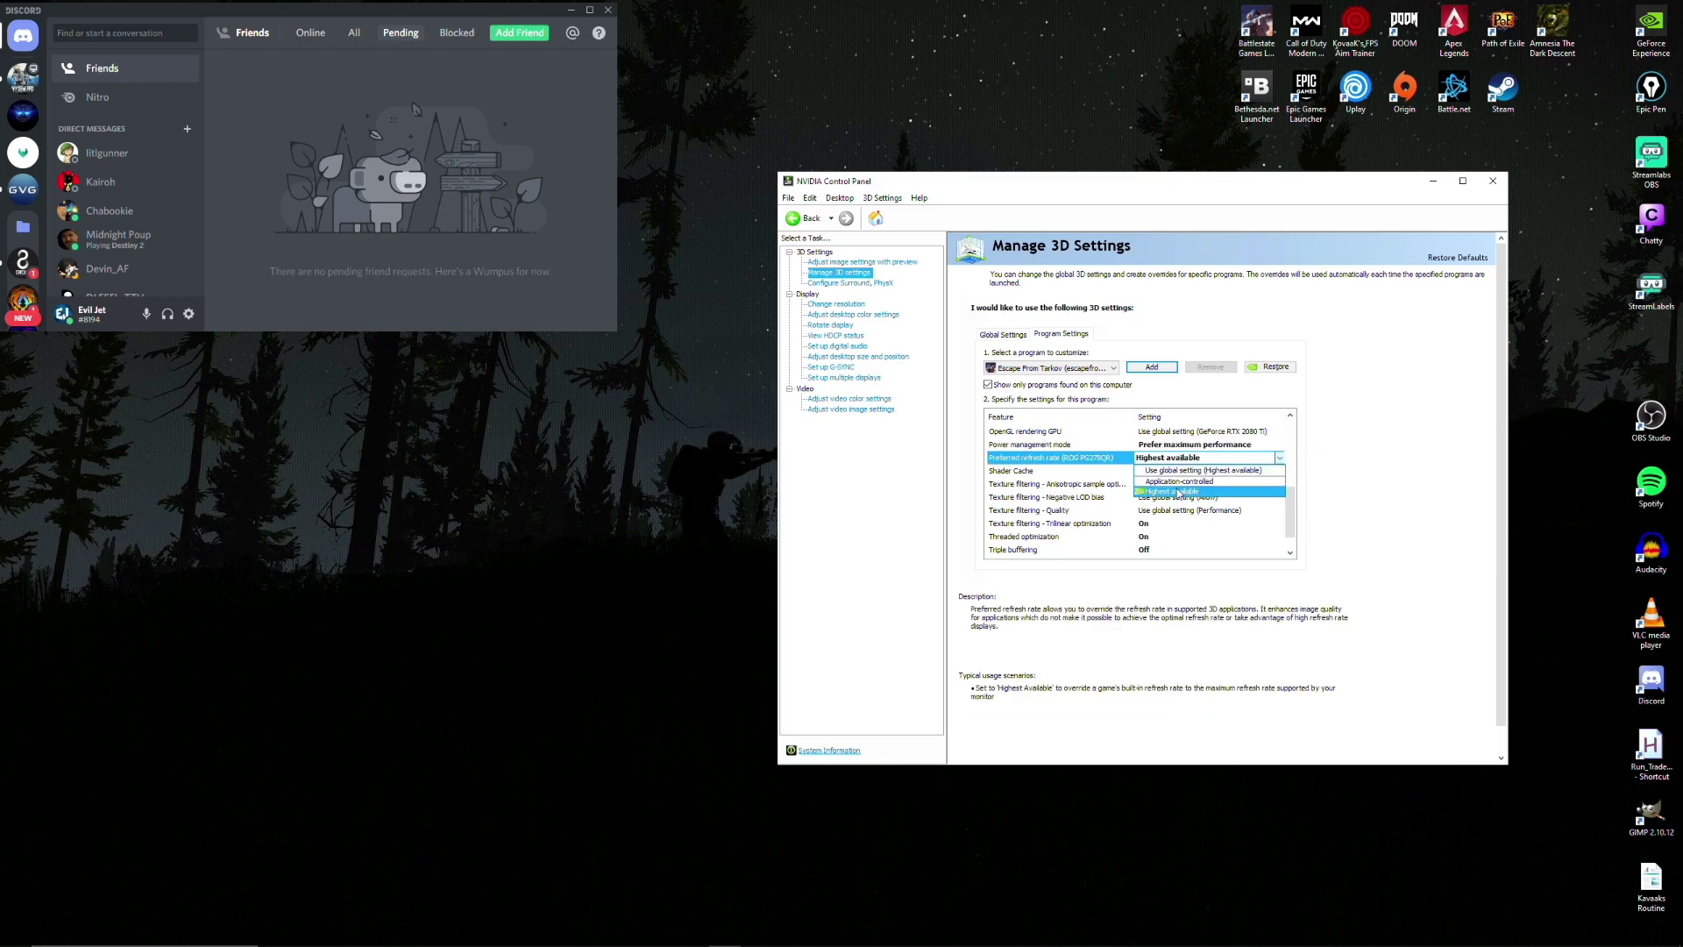
{"action": "left_click", "coordinate": [1177, 491]}
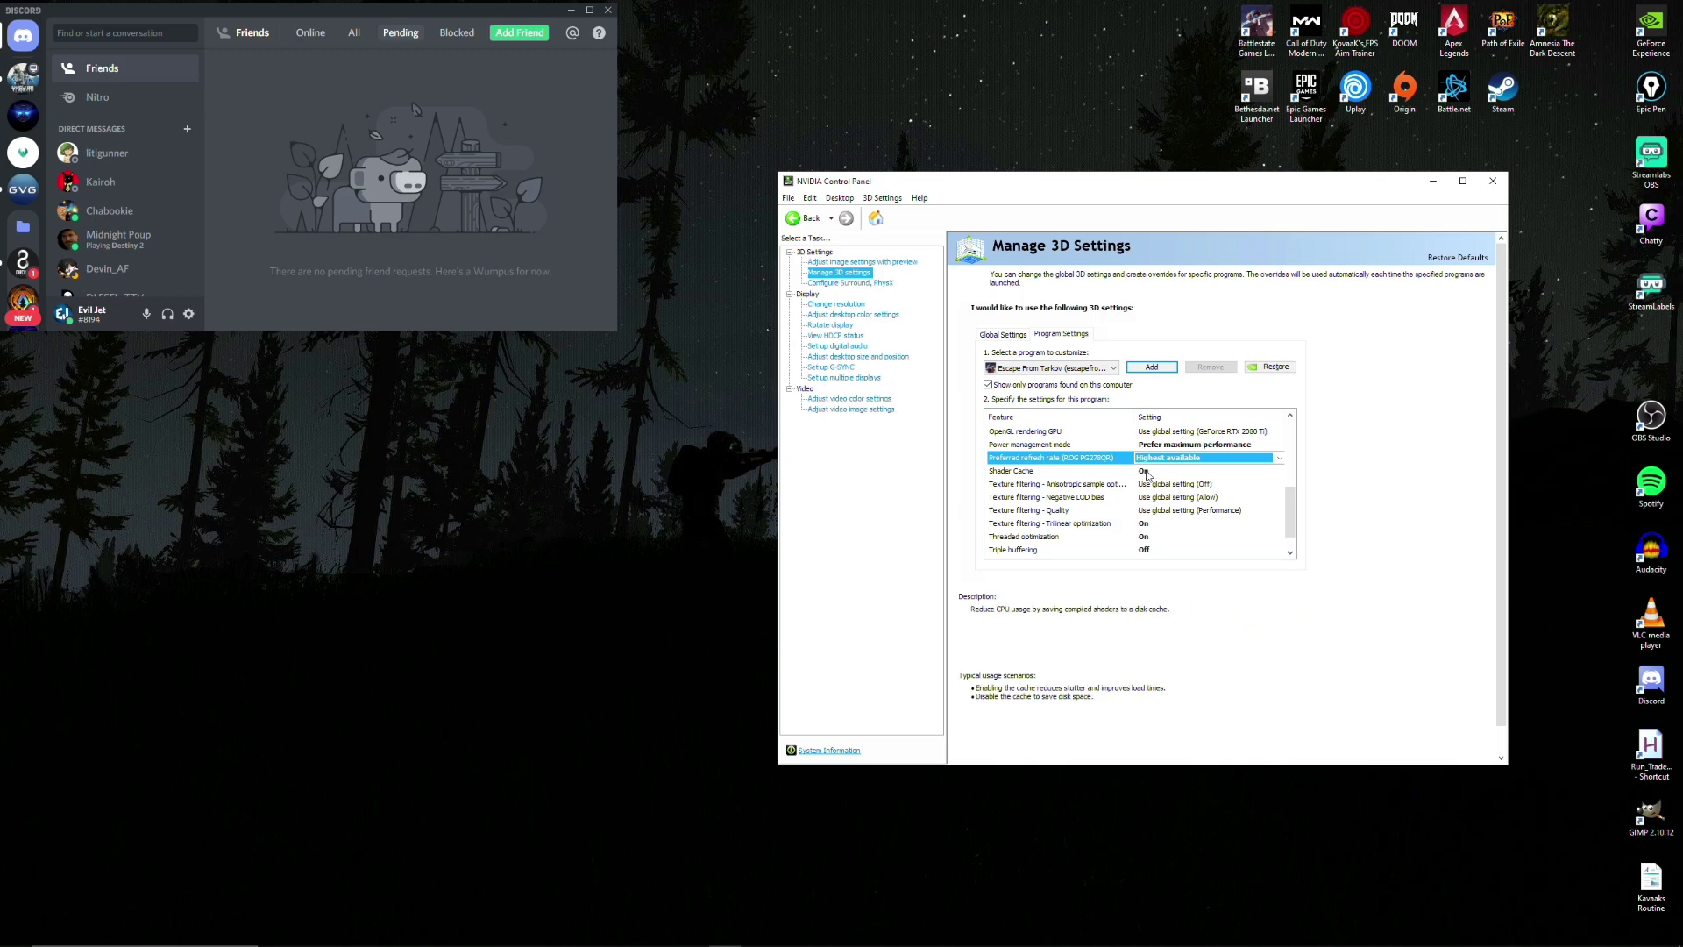
Set triple buffering to Off for the Escape From Tarkov program profile.
{"action": "scroll", "coordinate": [1291, 497], "scroll_direction": "down", "scroll_amount": 1}
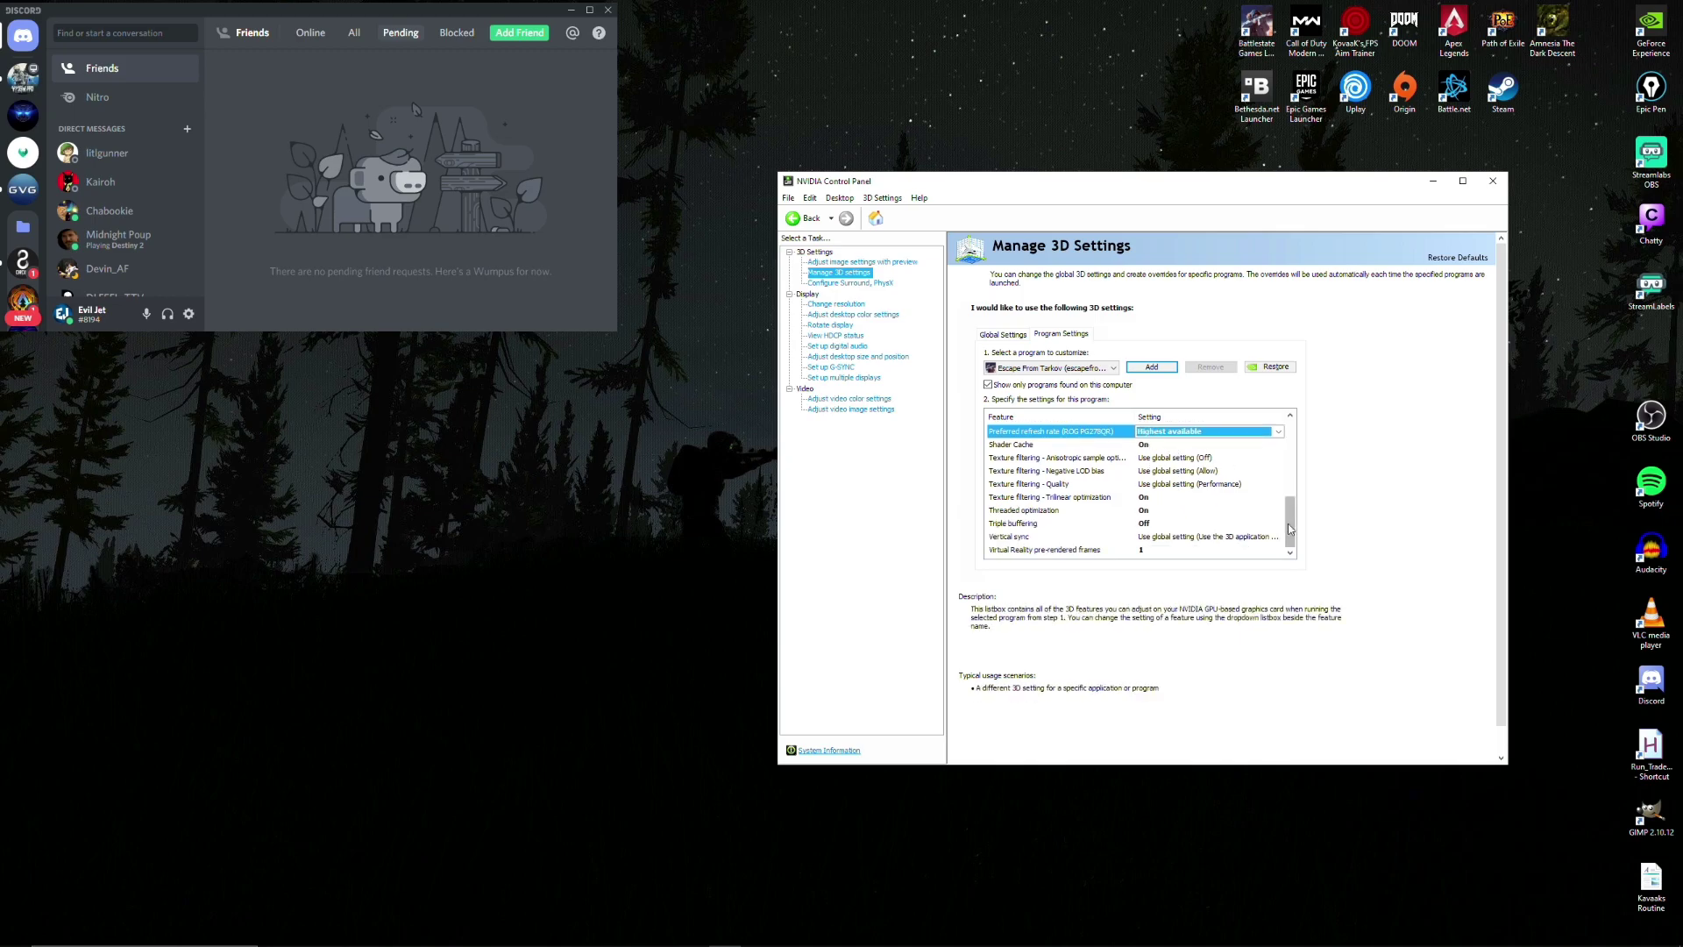
{"action": "left_click", "coordinate": [1148, 525]}
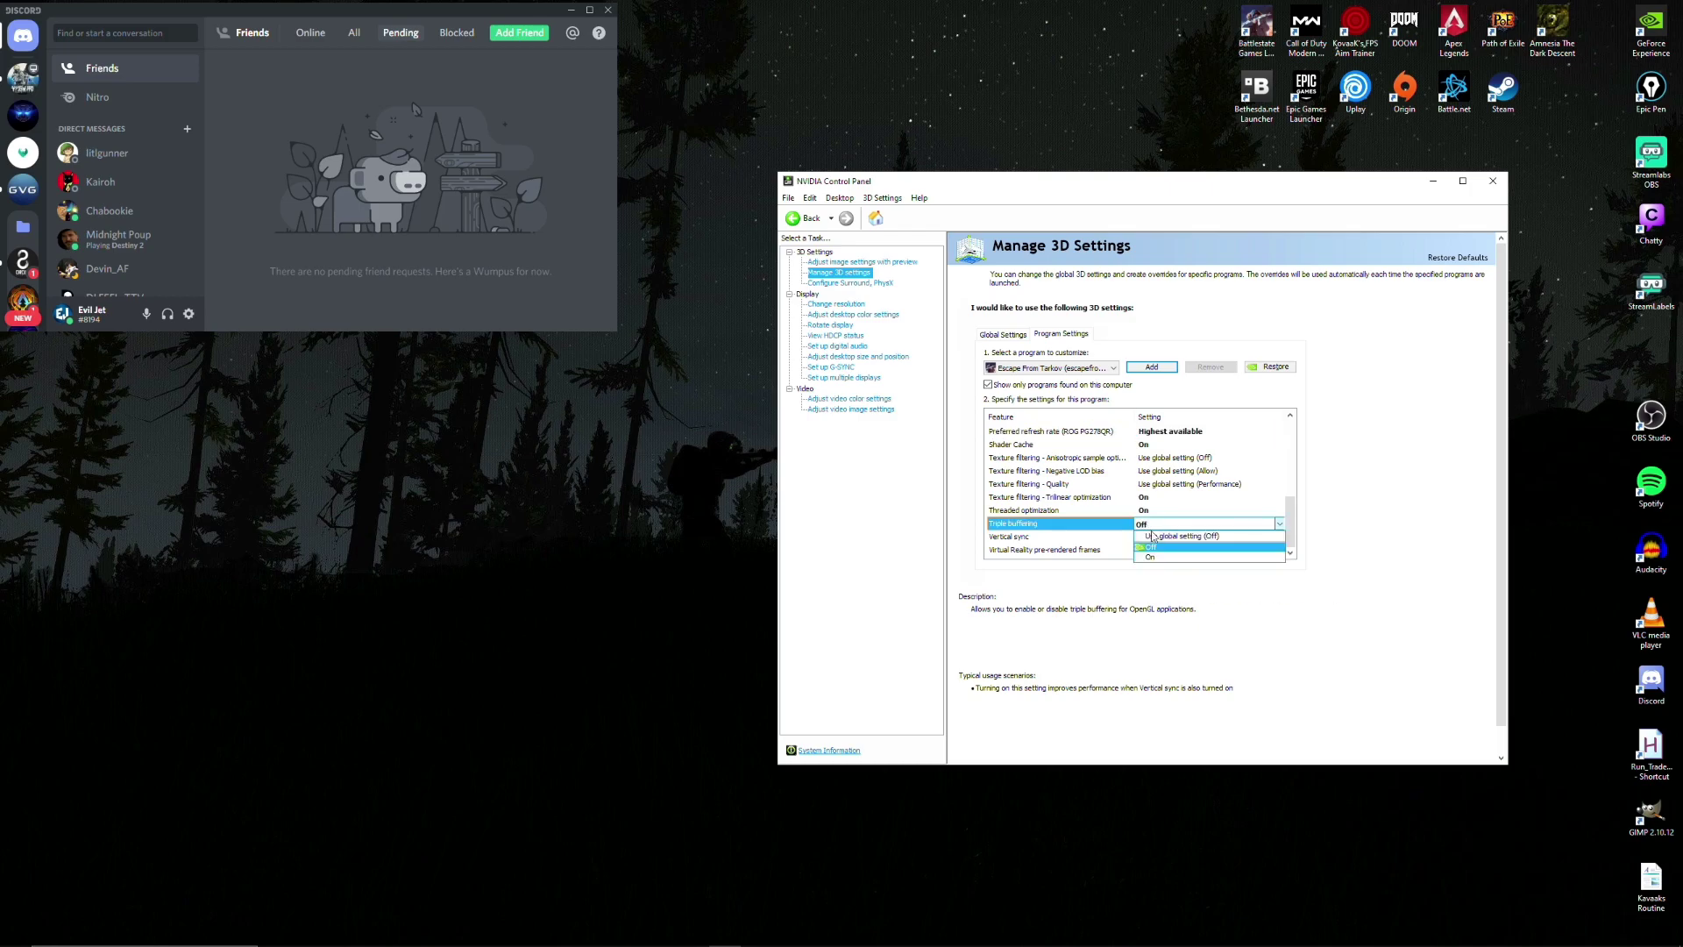
{"action": "left_click", "coordinate": [1157, 547]}
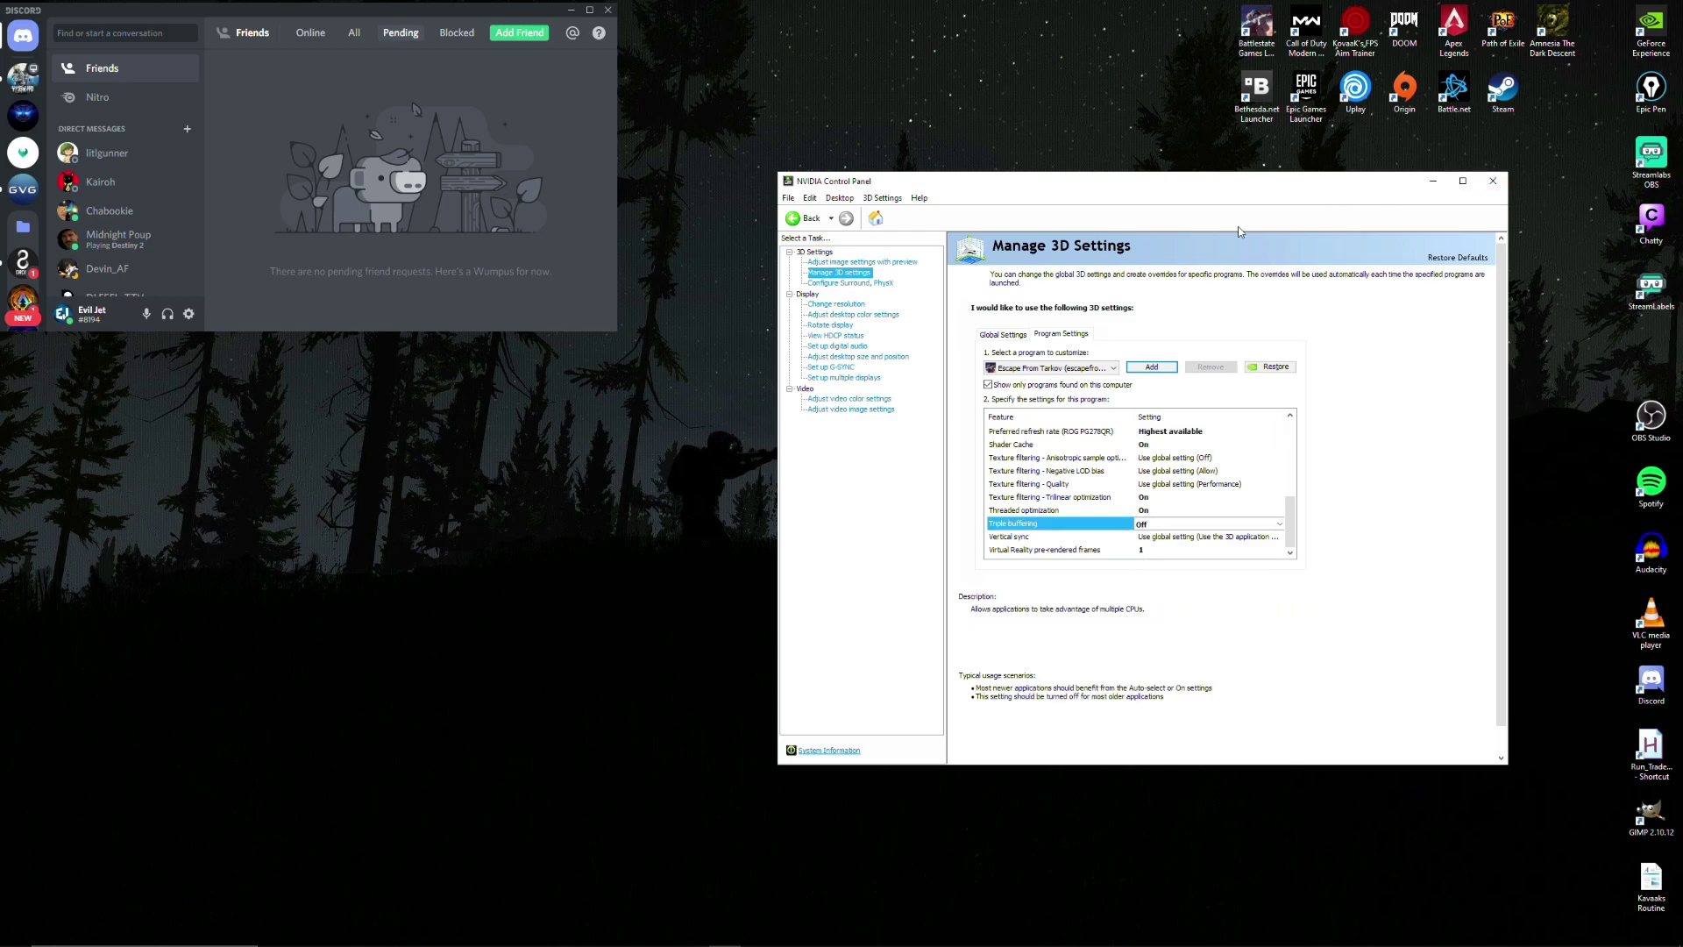
Try the image settings preference emphasizing Performance and go back to letting the 3D application decide.
{"action": "left_click", "coordinate": [840, 263]}
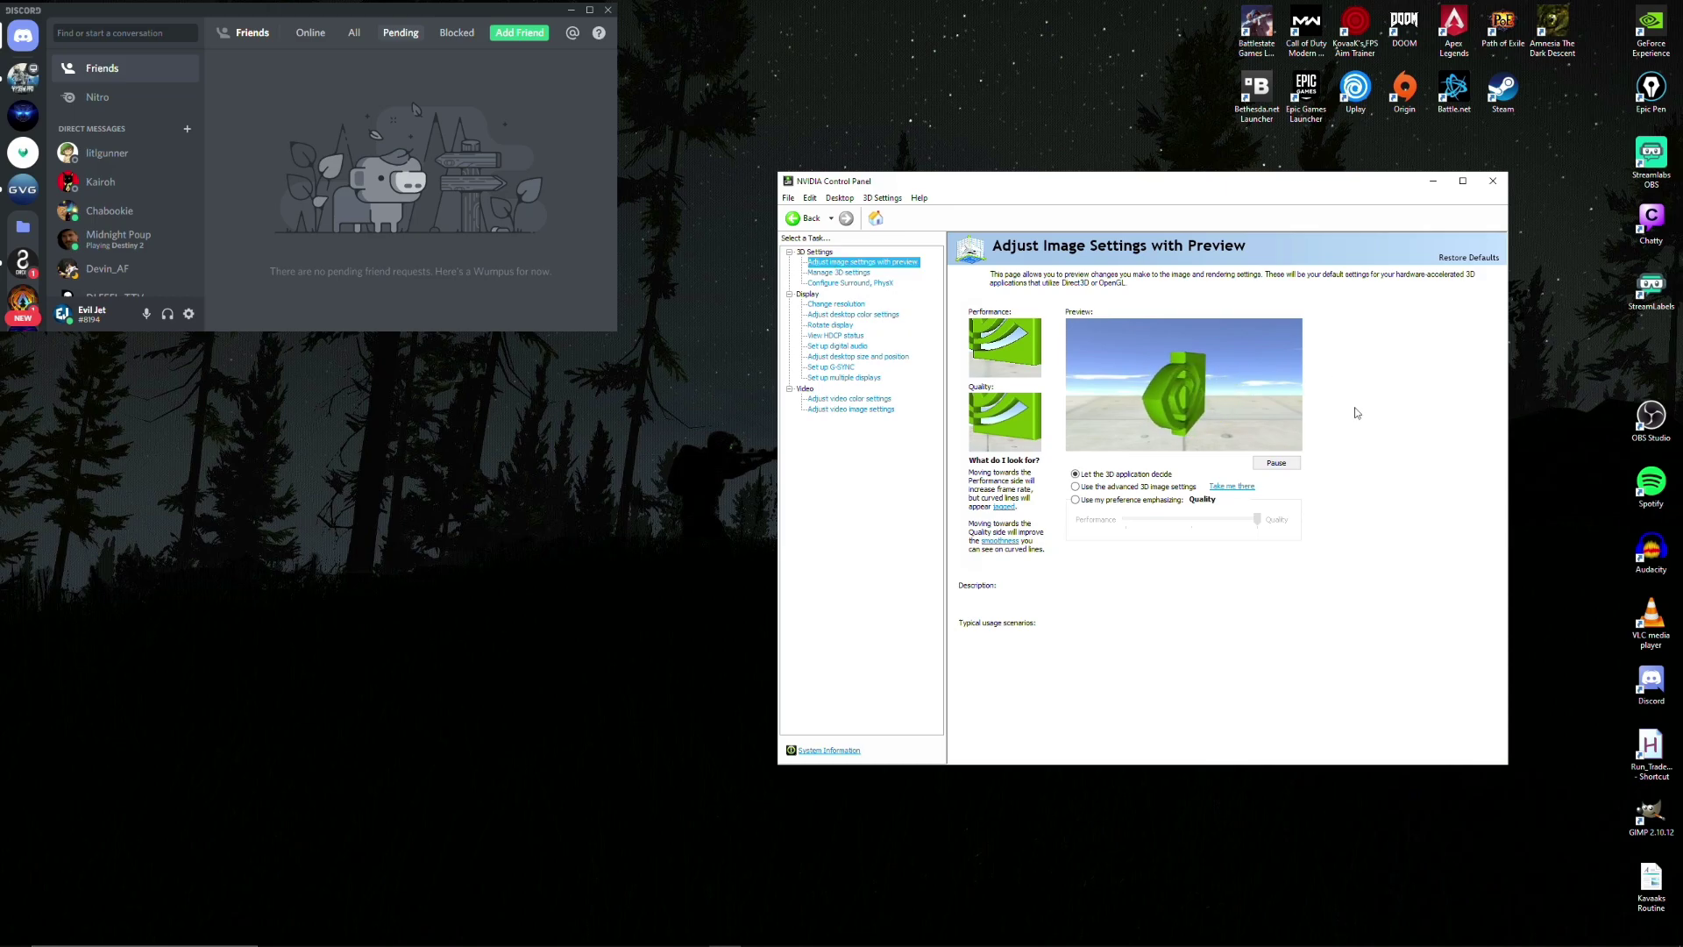
{"action": "mouse_move", "coordinate": [1176, 503]}
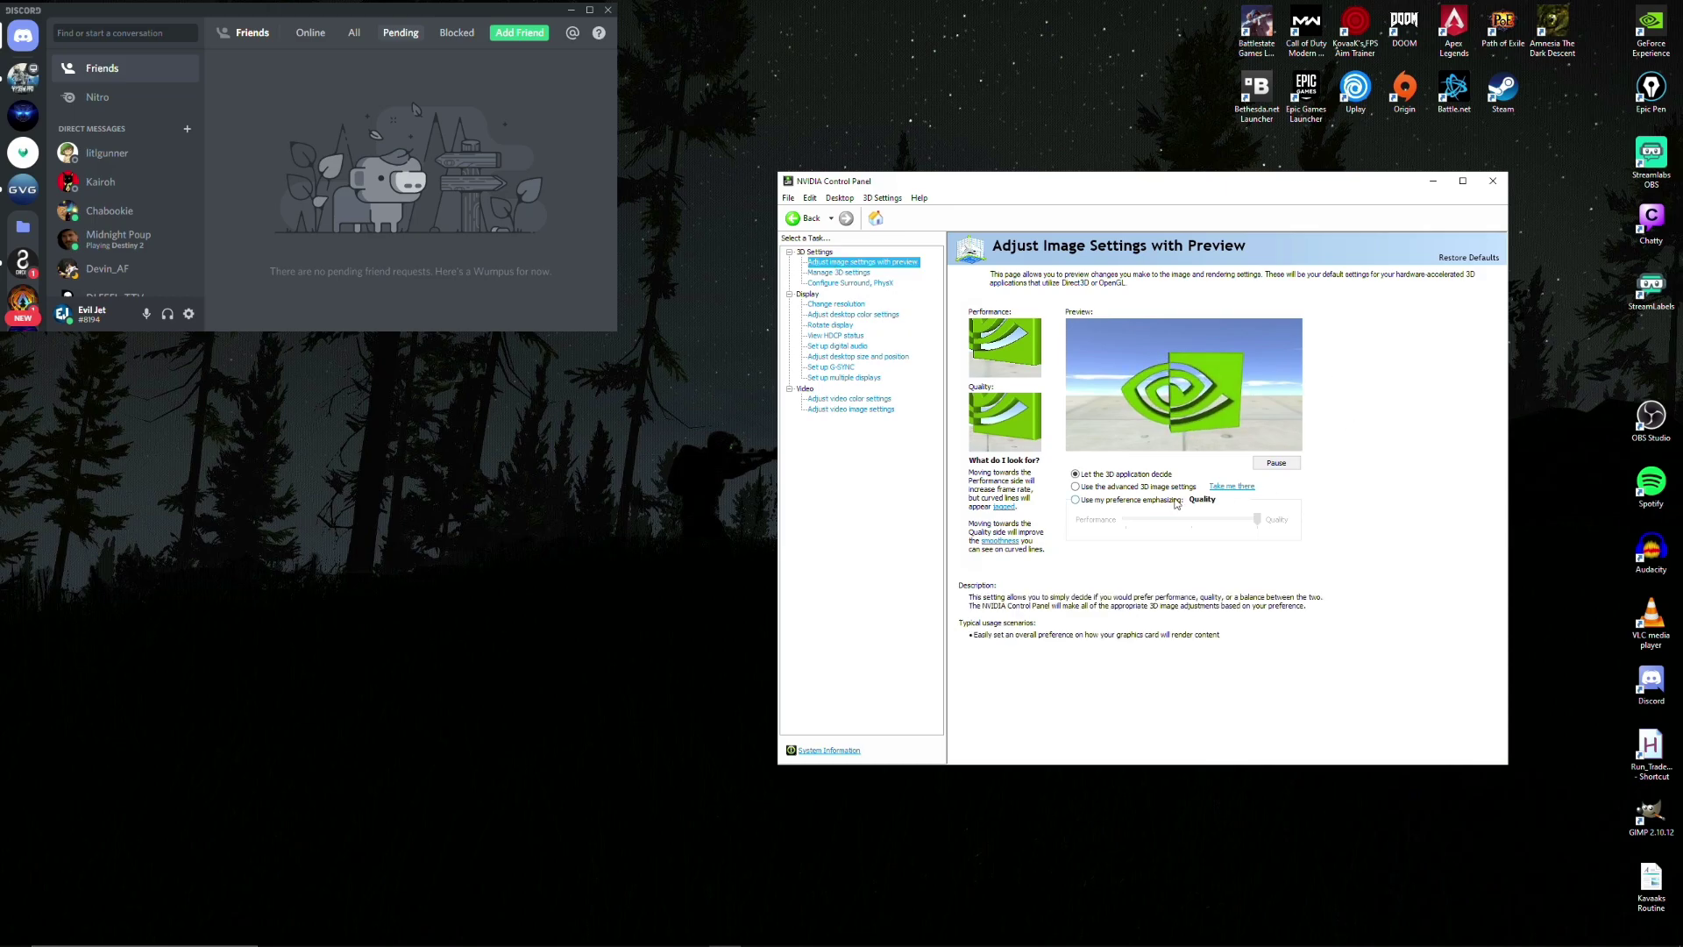
{"action": "left_click", "coordinate": [1076, 501]}
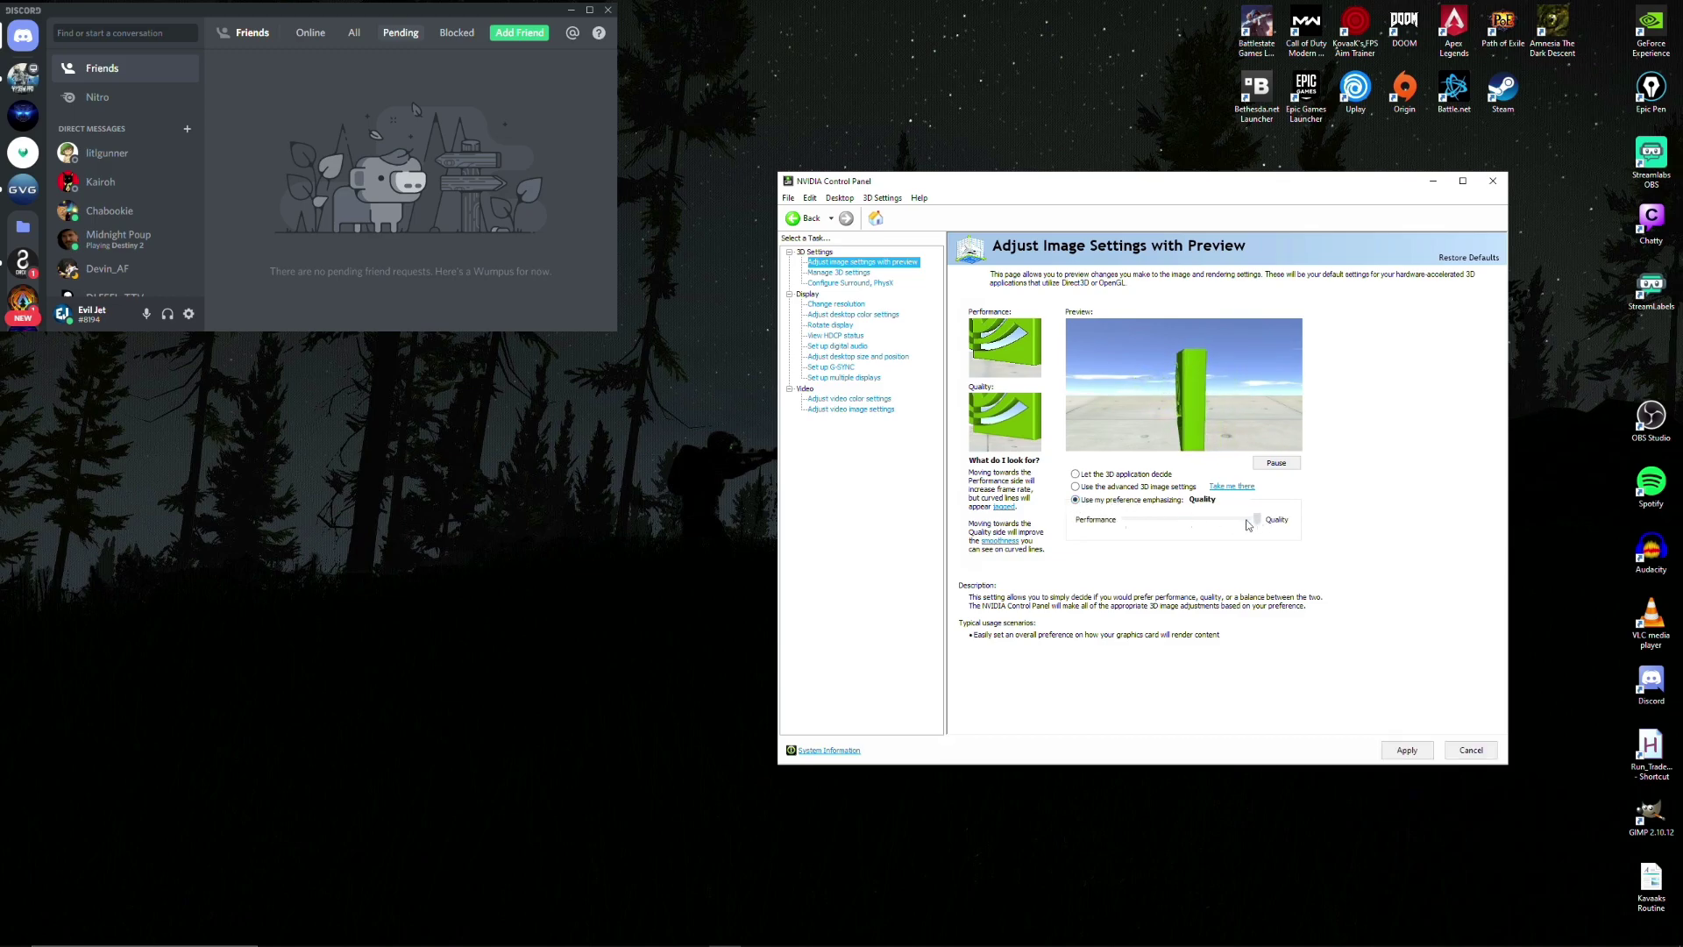
{"action": "left_click_drag", "start_coordinate": [1257, 519], "coordinate": [1120, 526]}
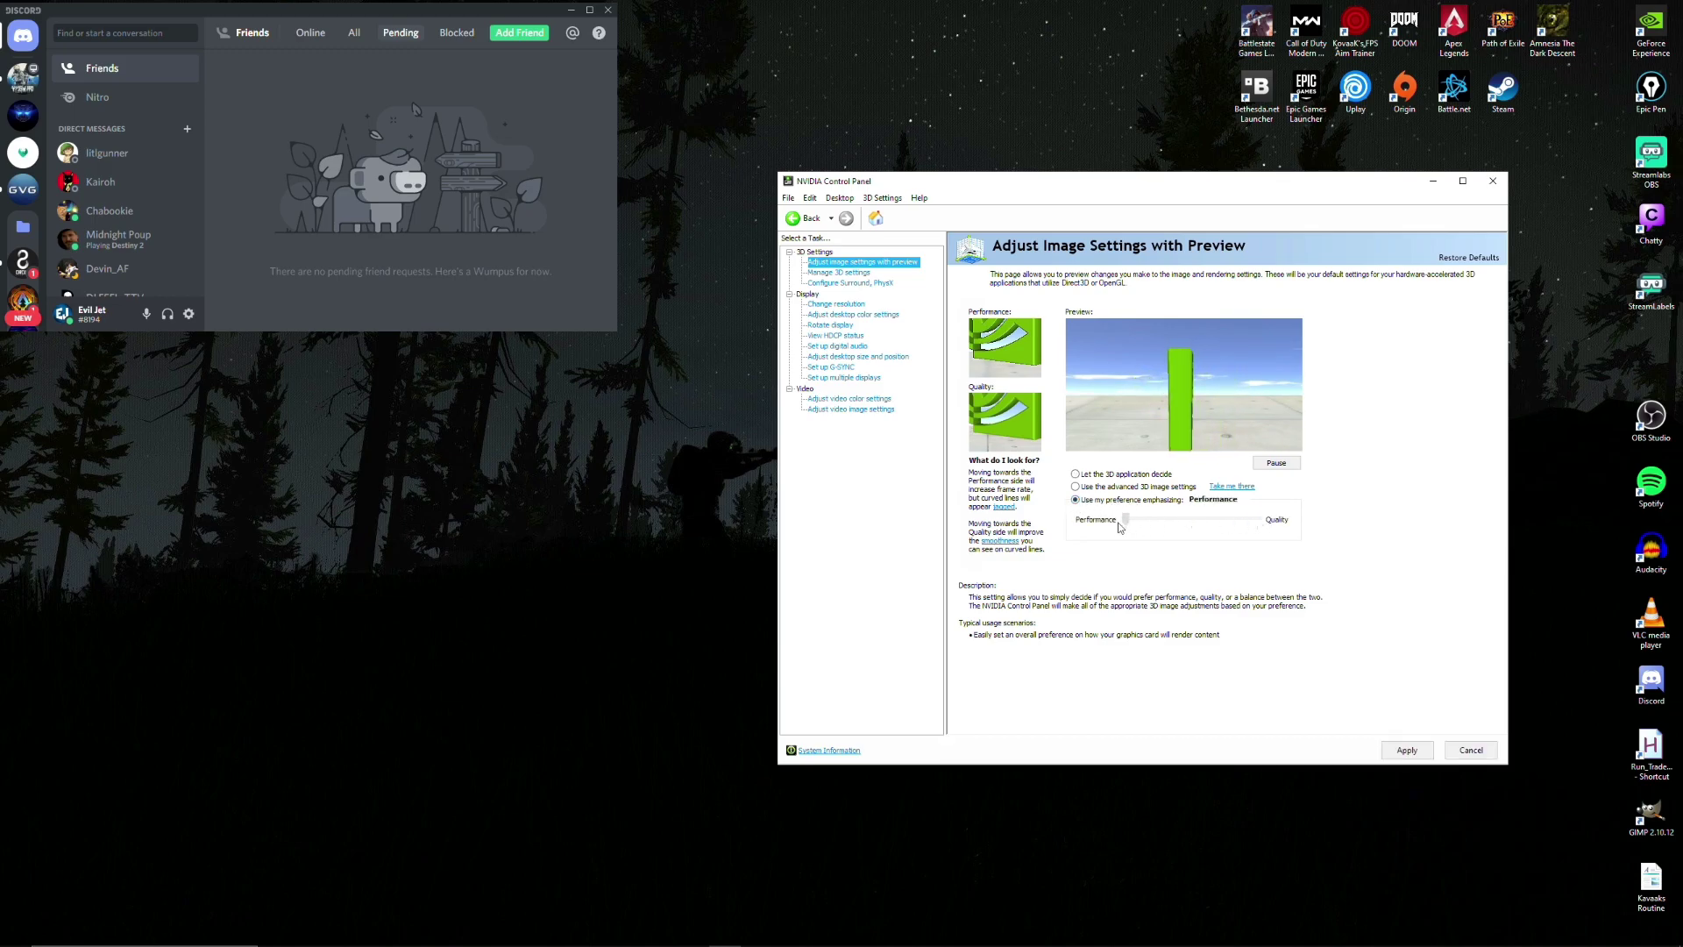
{"action": "left_click", "coordinate": [1076, 475]}
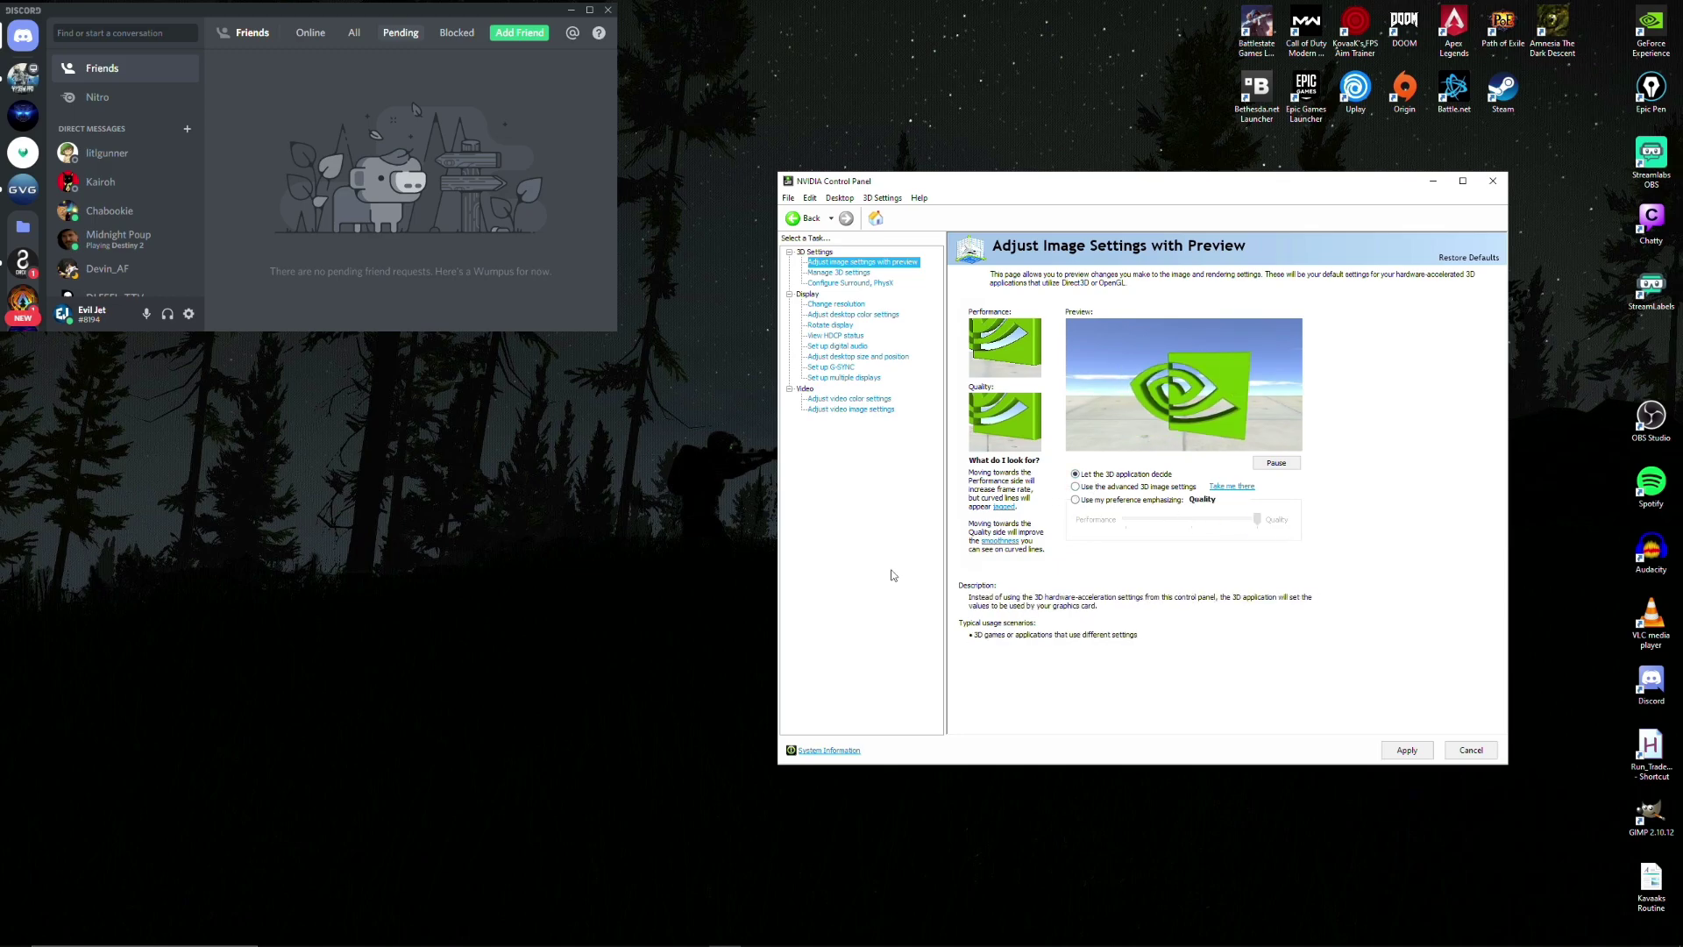
Adjust the digital vibrance in the desktop color settings using reference image 3, apply it, and close the NVIDIA Control Panel.
{"action": "left_click", "coordinate": [866, 315]}
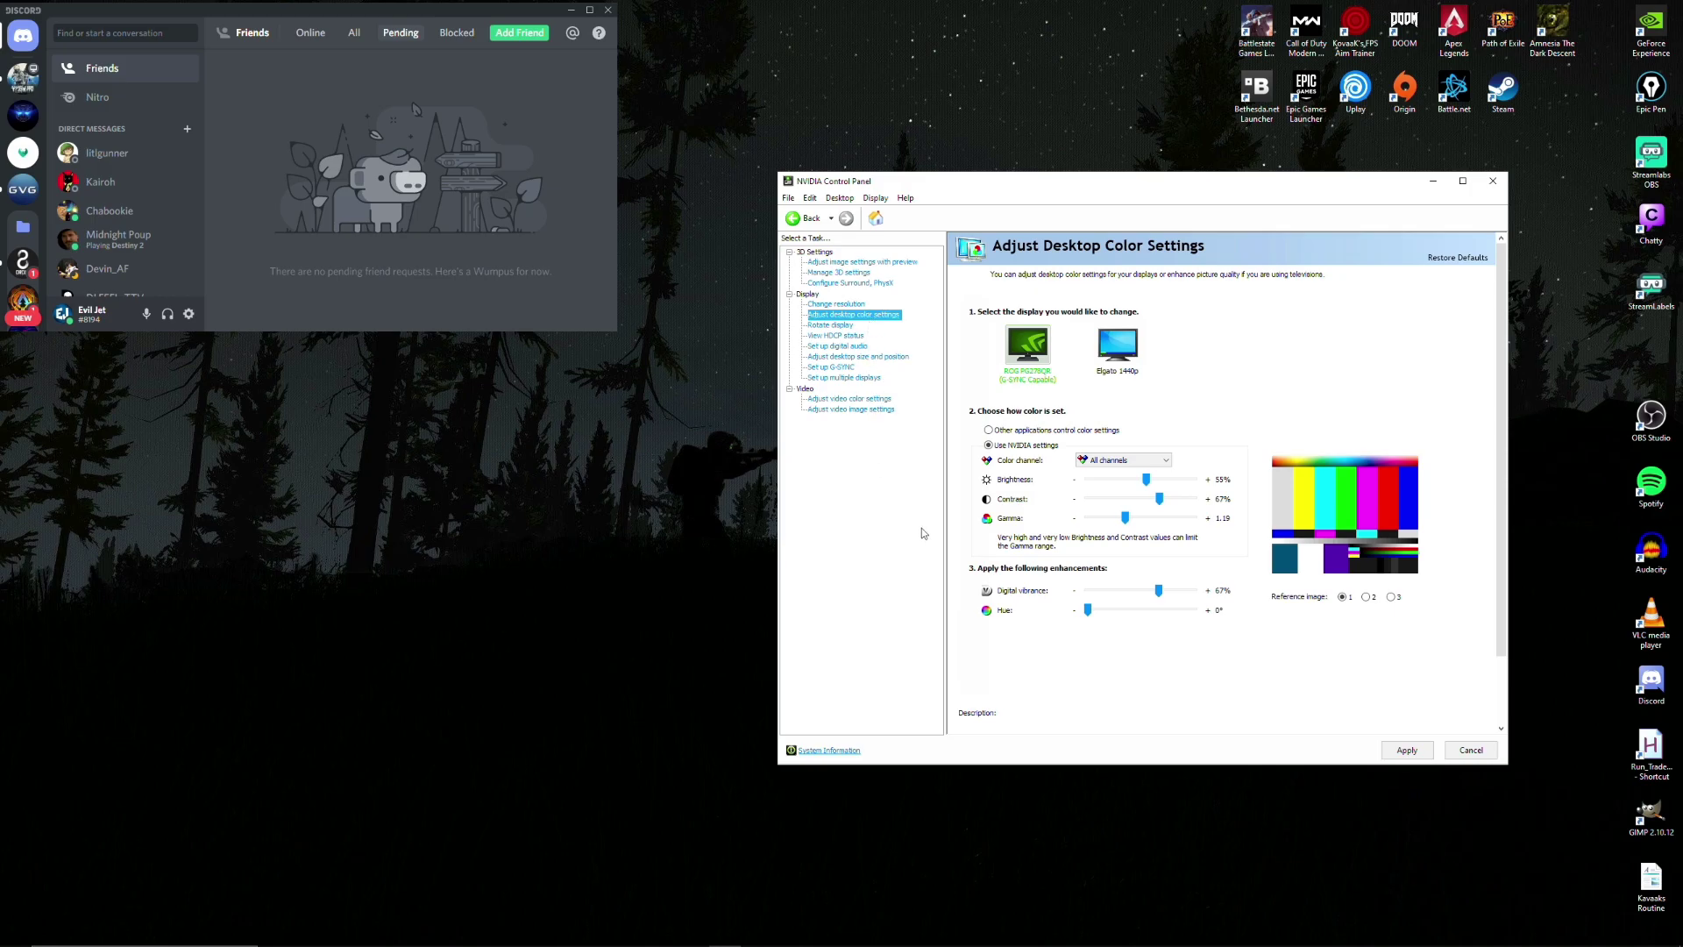
{"action": "mouse_move", "coordinate": [999, 451]}
{"action": "left_click", "coordinate": [1393, 597]}
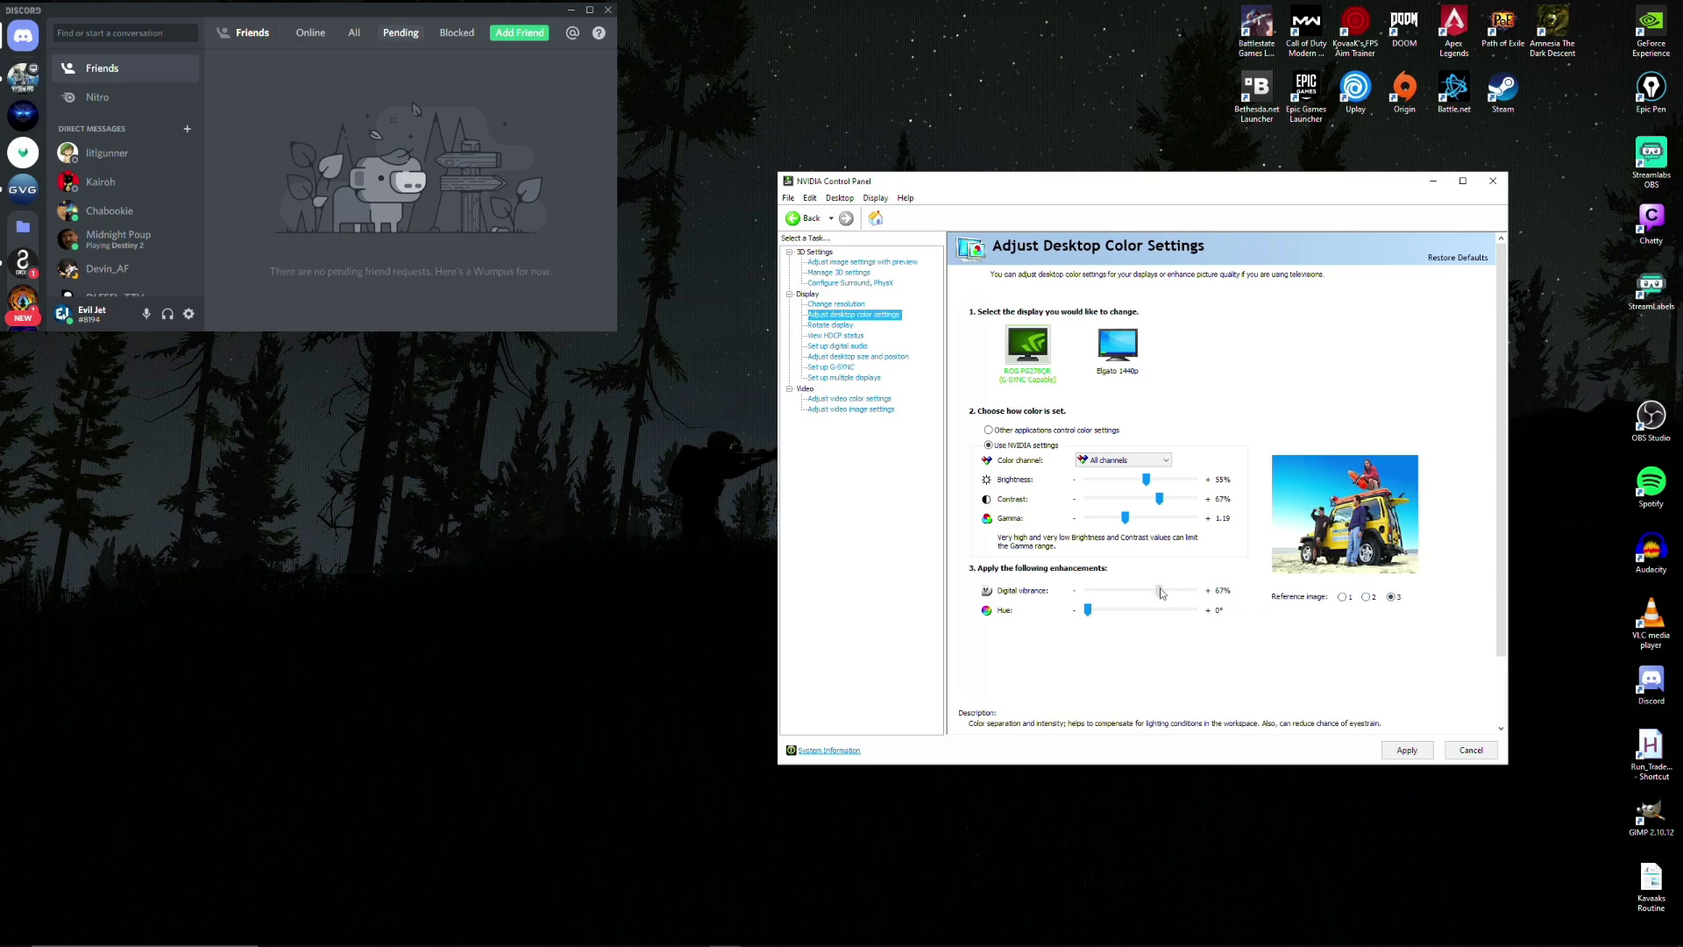
{"action": "mouse_move", "coordinate": [1185, 596]}
{"action": "left_mouse_down"}
{"action": "mouse_move", "coordinate": [1204, 600]}
{"action": "mouse_move", "coordinate": [1170, 600]}
{"action": "left_mouse_up"}
{"action": "left_click_drag", "start_coordinate": [1161, 599], "coordinate": [1162, 598]}
{"action": "left_click", "coordinate": [1407, 750]}
{"action": "left_click", "coordinate": [1492, 182]}
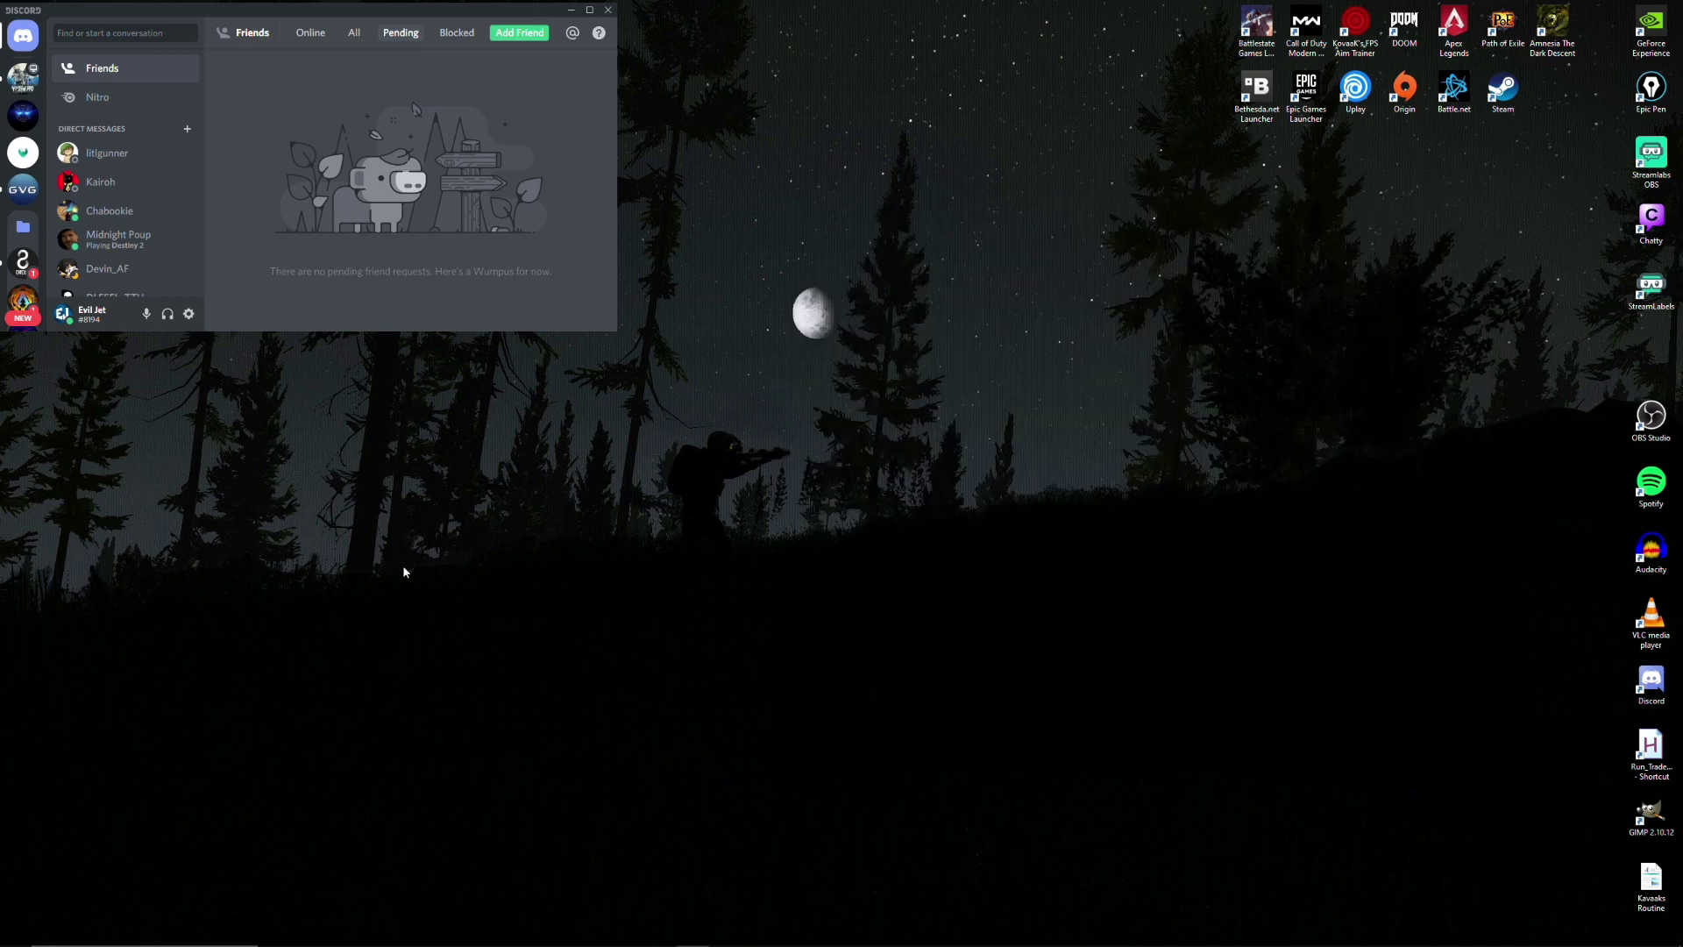
Check the selected power plan in Windows' additional power settings and close the power windows.
{"action": "key", "text": "super"}
{"action": "type", "text": "power"}
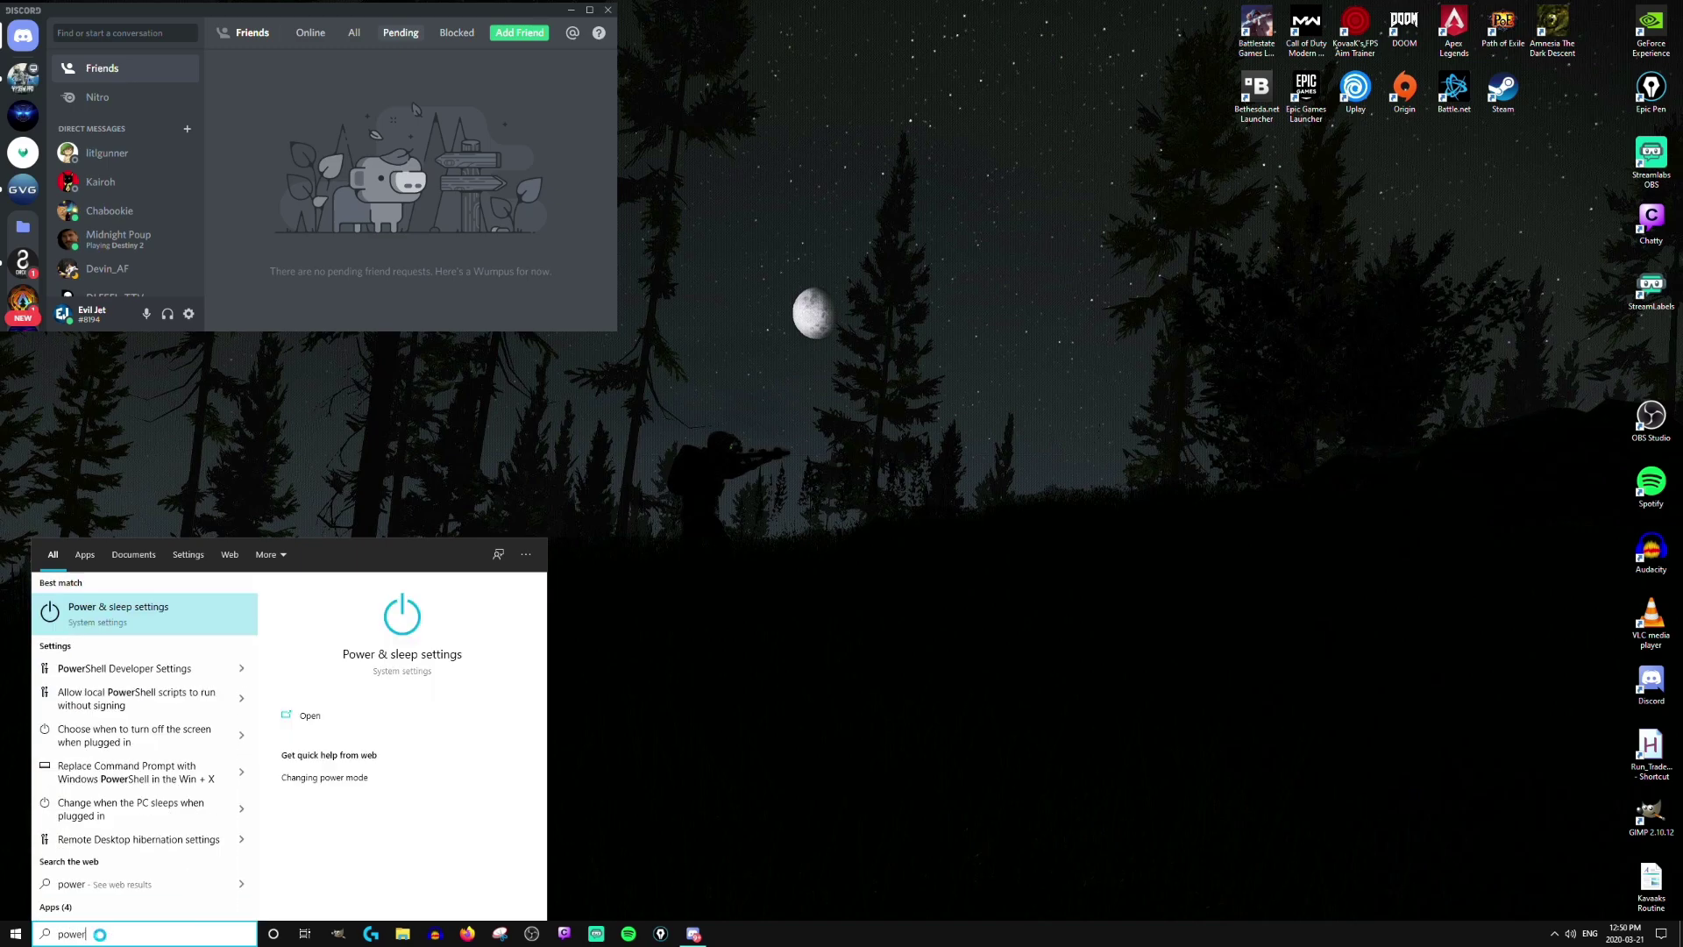
{"action": "left_click", "coordinate": [96, 618]}
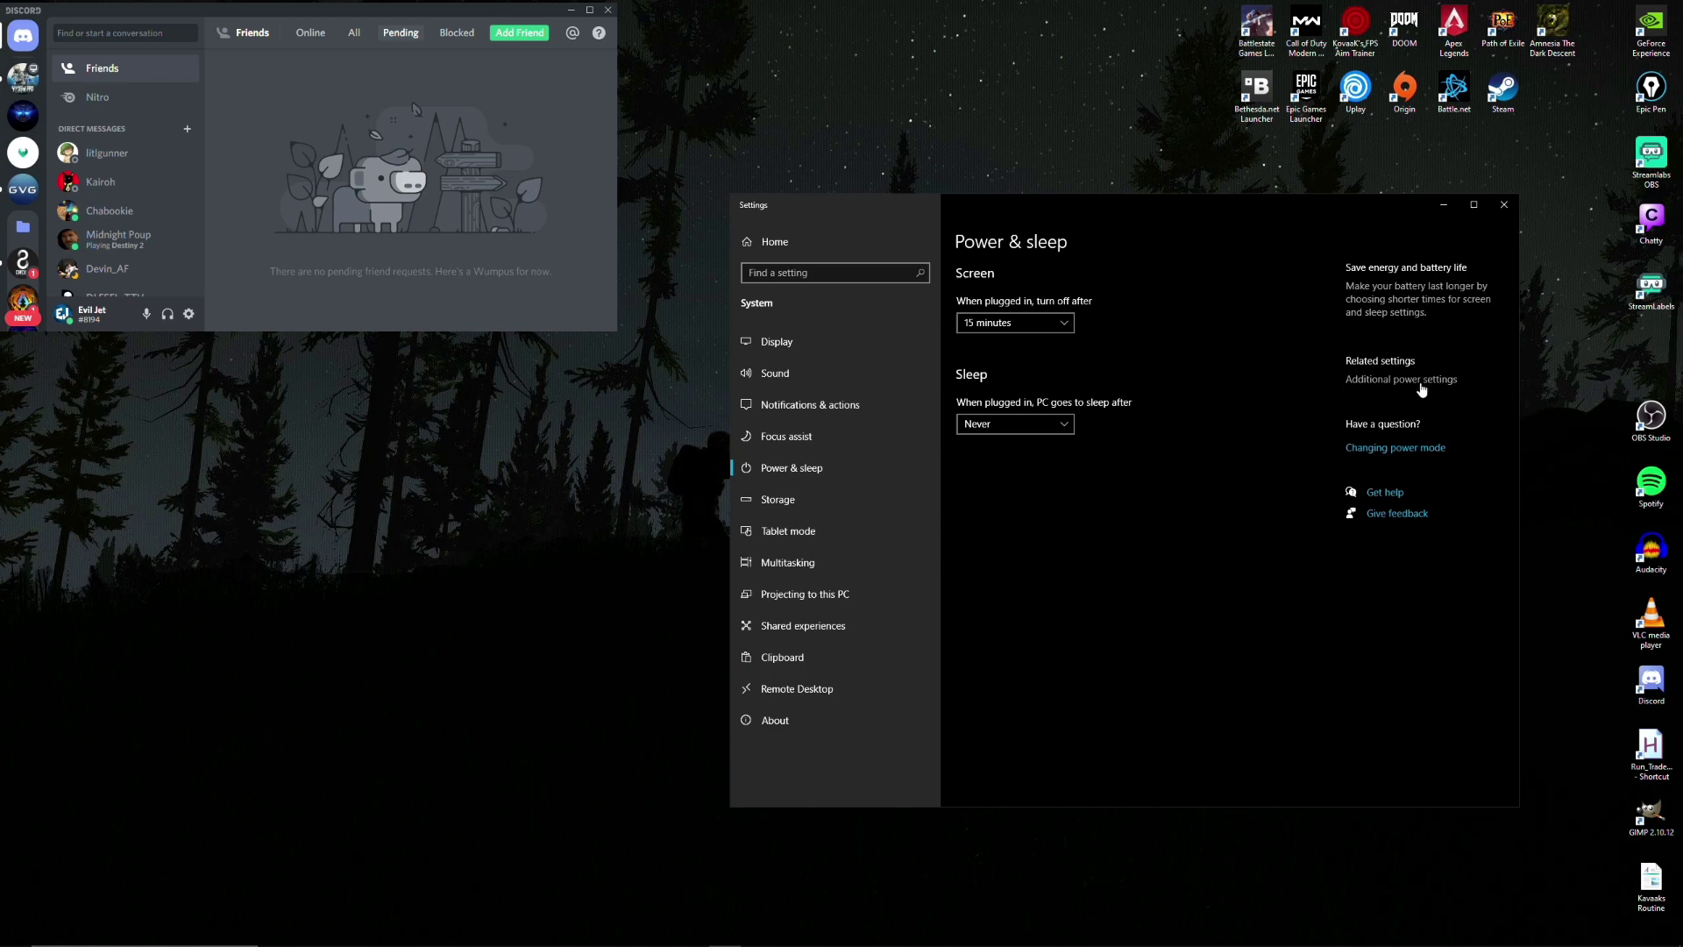
{"action": "left_click", "coordinate": [1422, 380]}
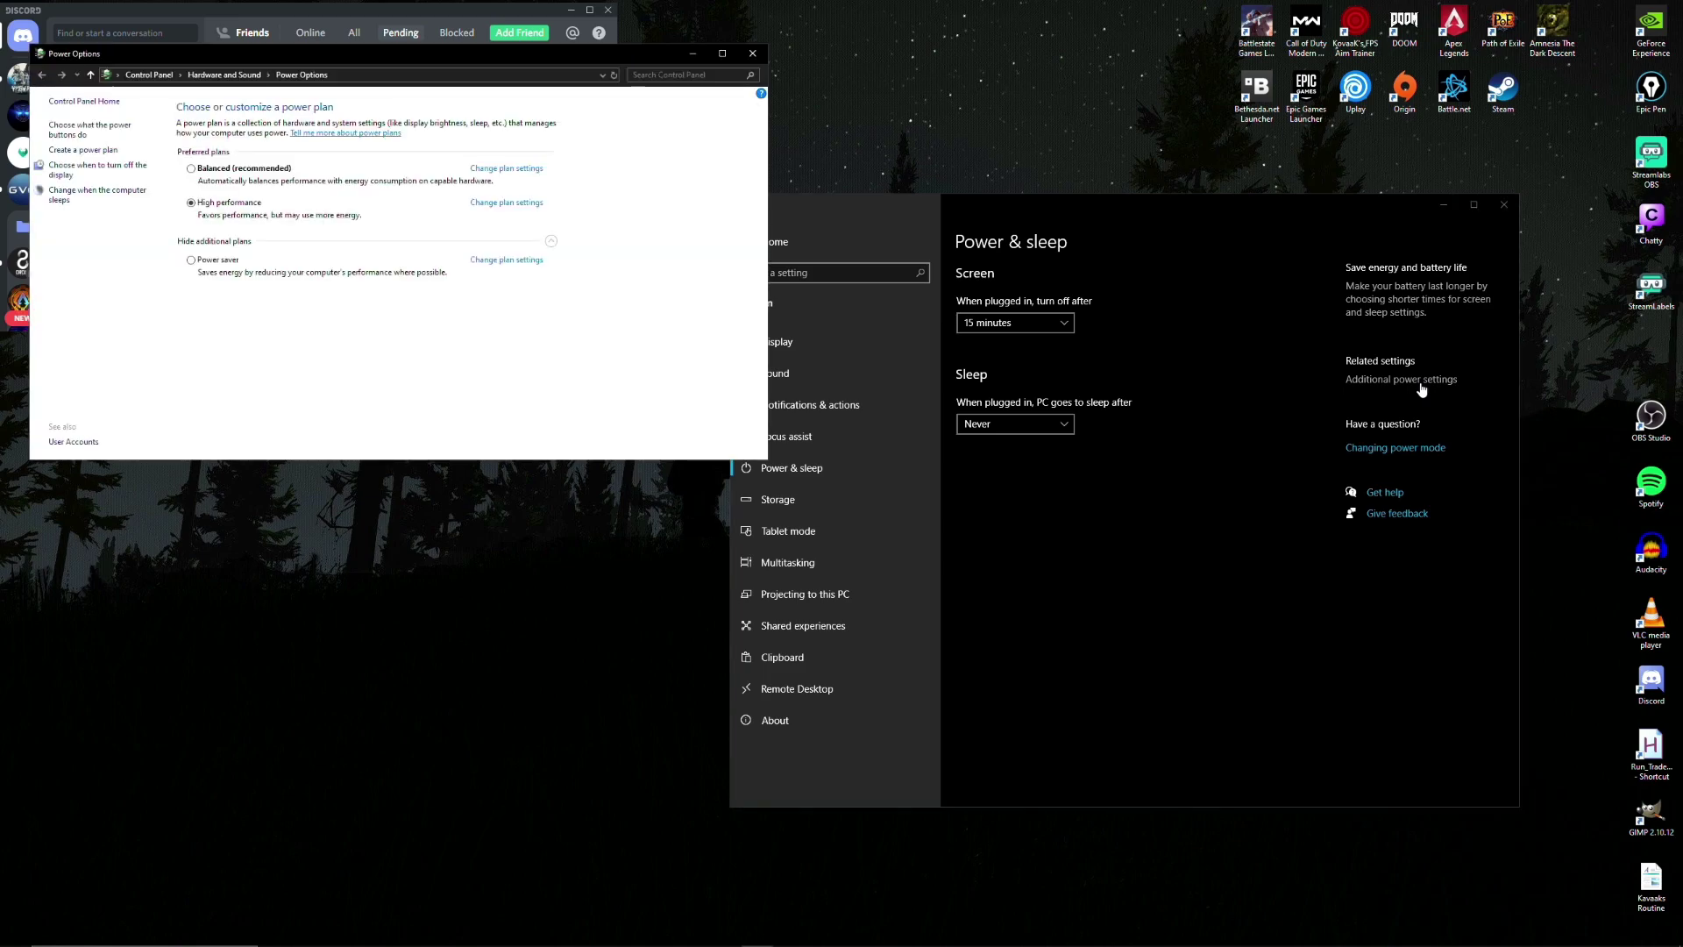
{"action": "left_click_drag", "start_coordinate": [495, 55], "coordinate": [1007, 350]}
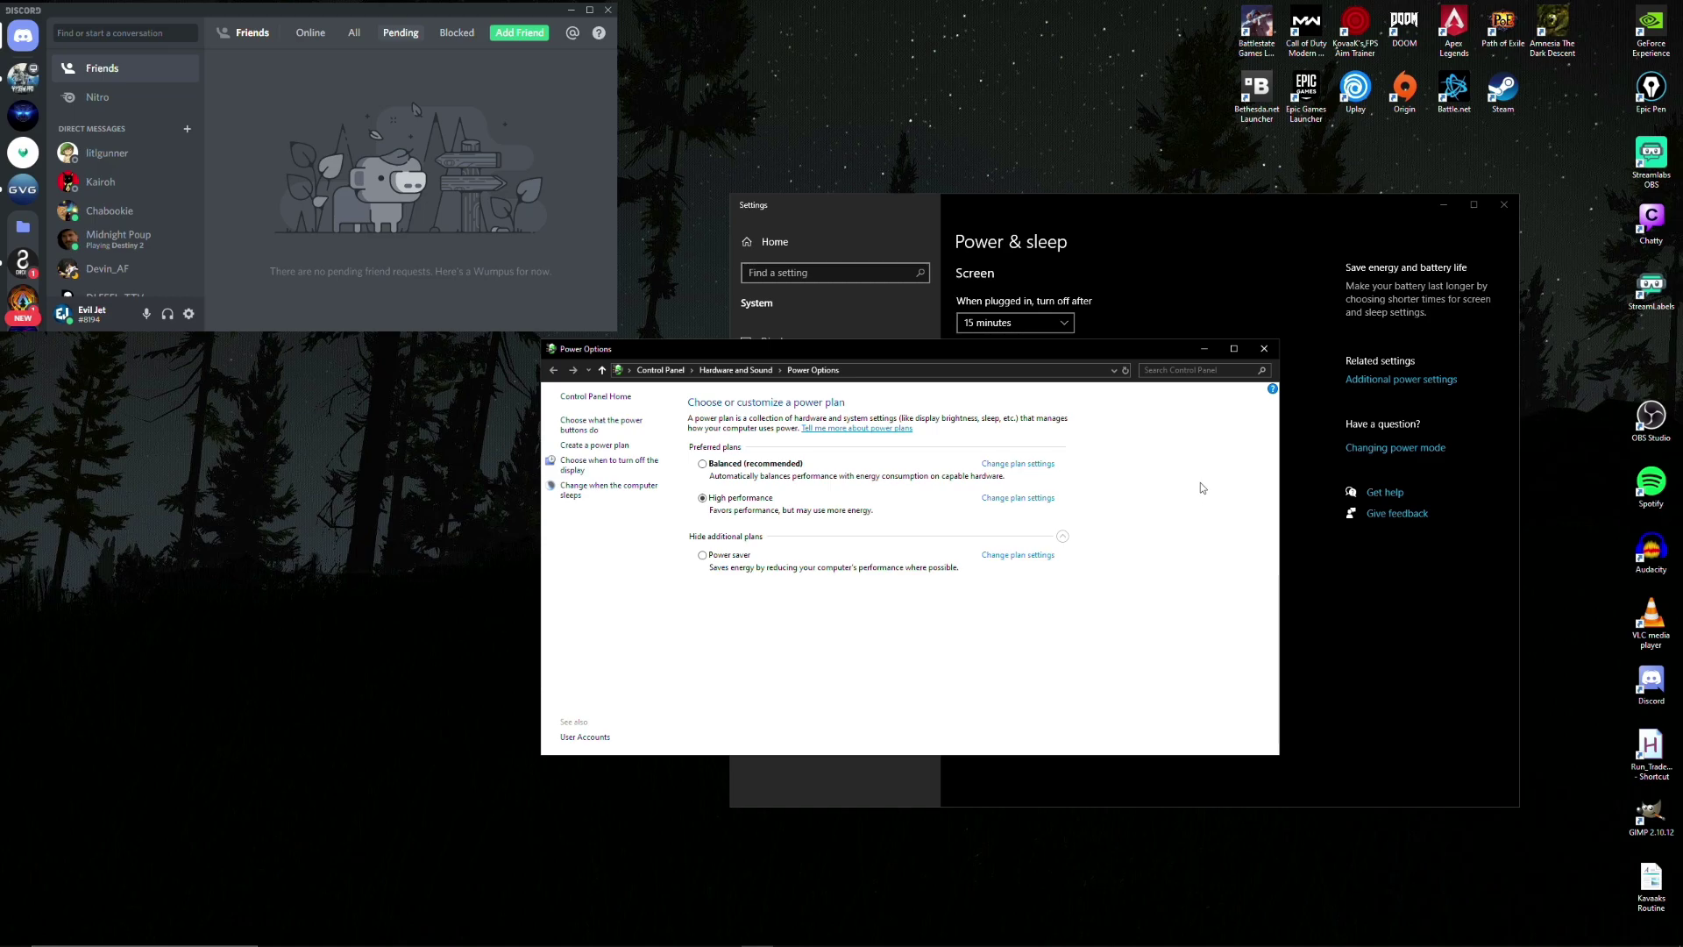
{"action": "left_click", "coordinate": [1276, 348]}
{"action": "left_click", "coordinate": [1504, 205]}
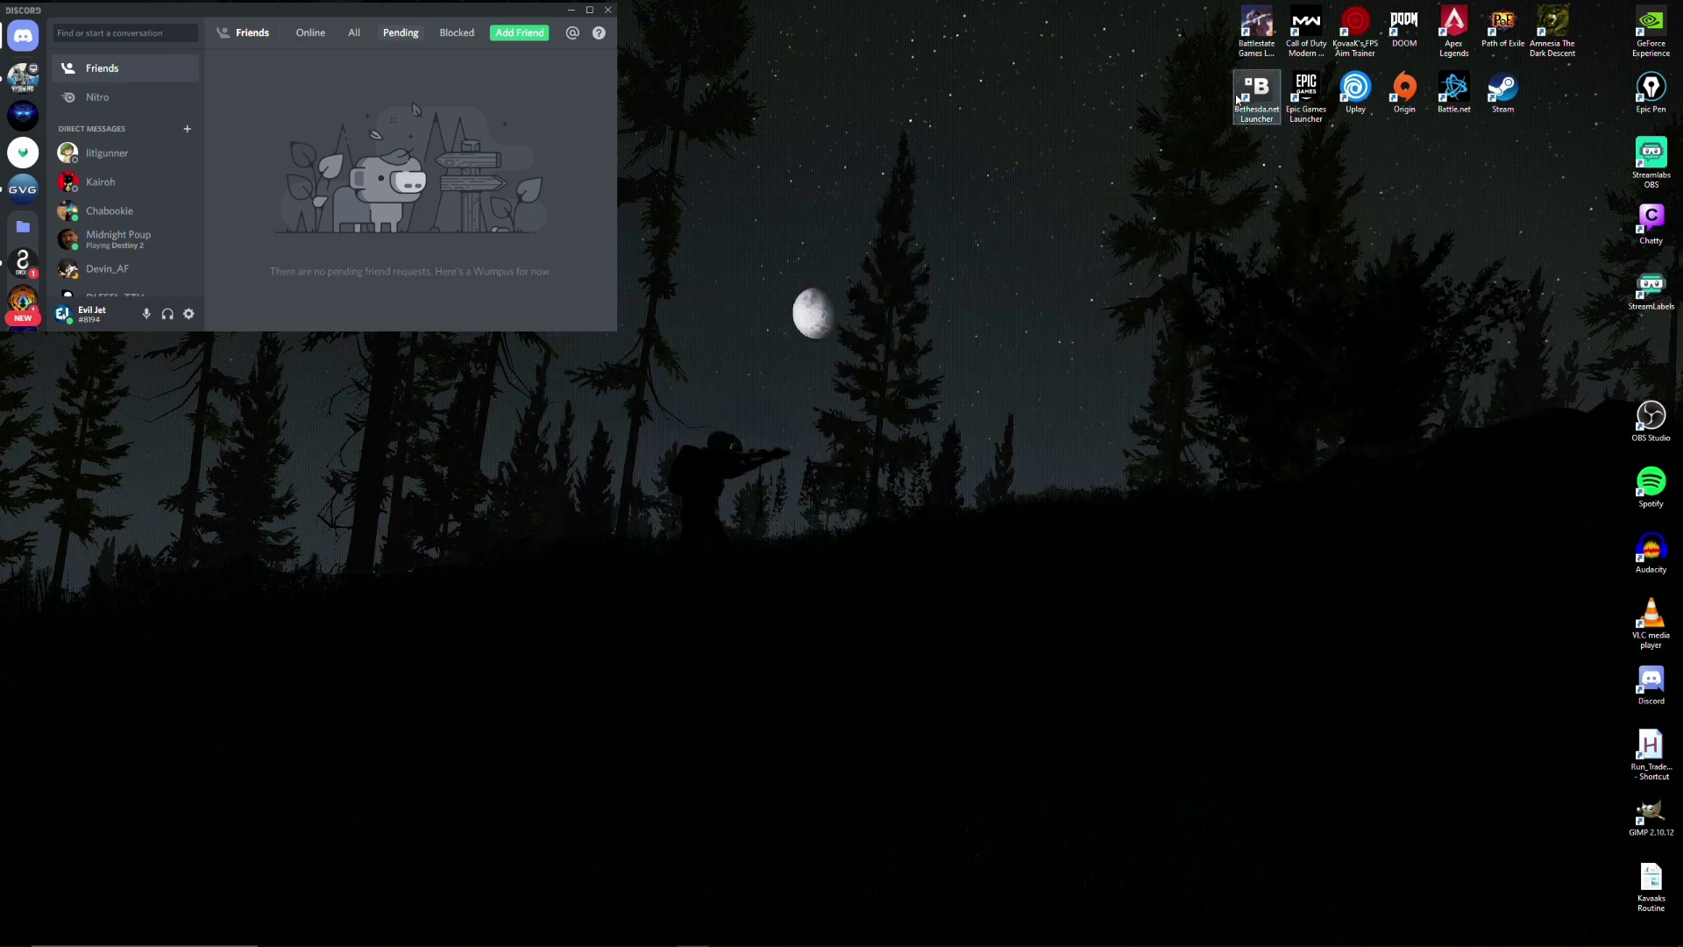
Open the Battlestate Games Launcher and set it to exit completely when the game is launched.
{"action": "left_click", "coordinate": [1259, 36]}
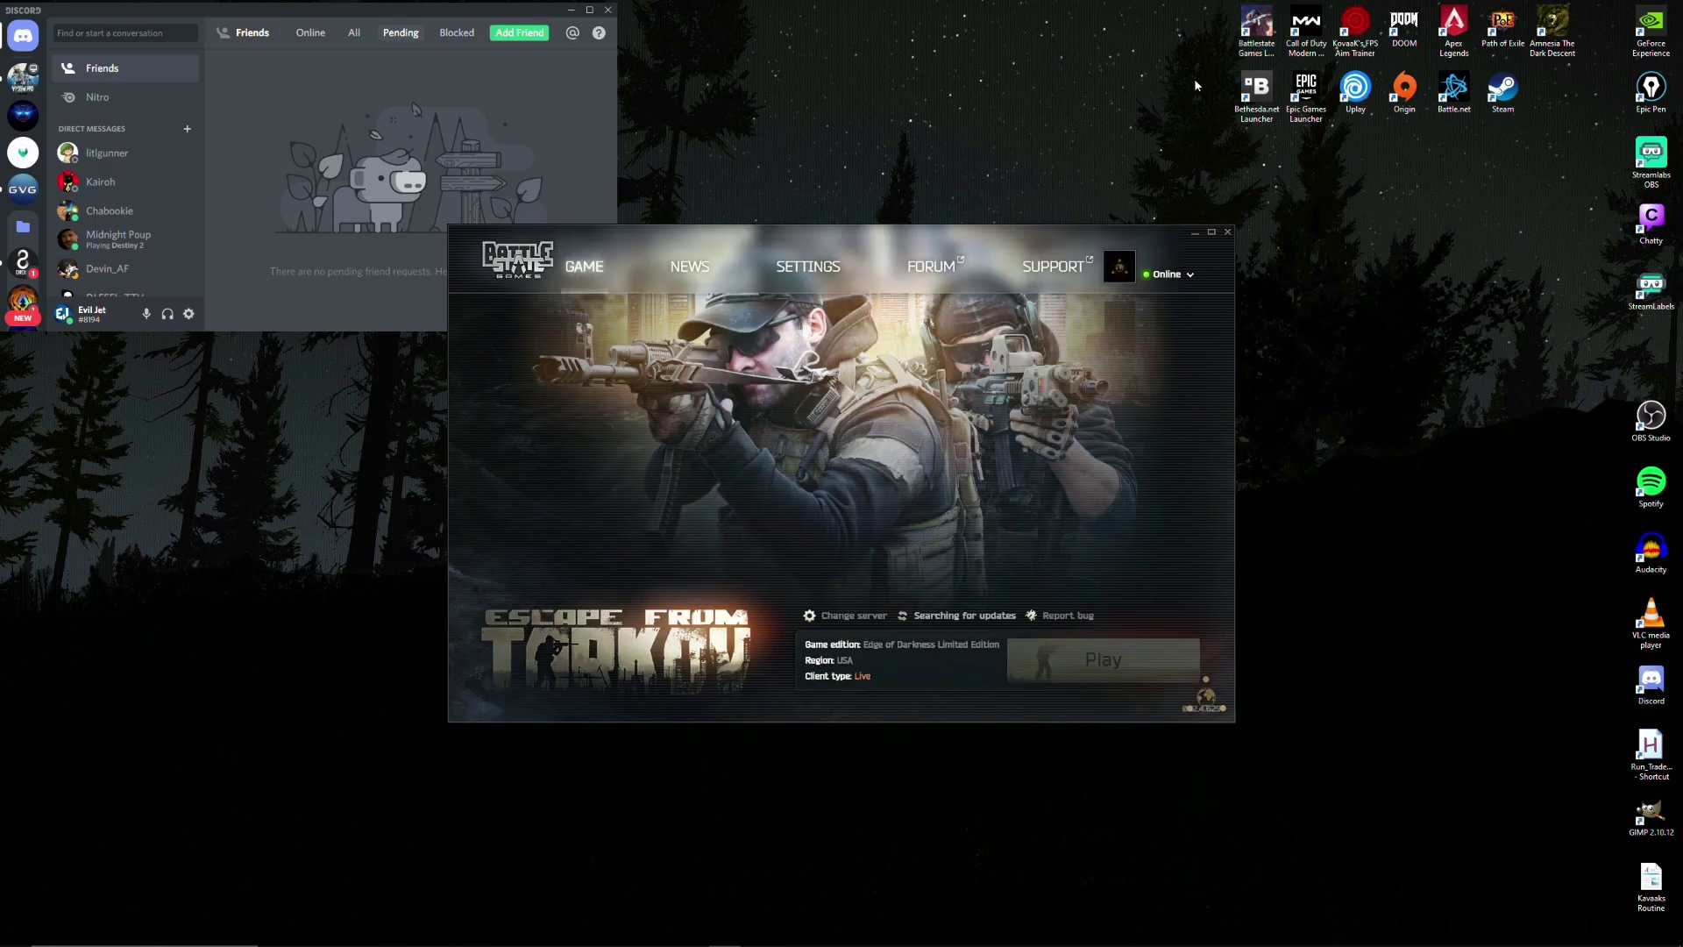
{"action": "left_click", "coordinate": [793, 273]}
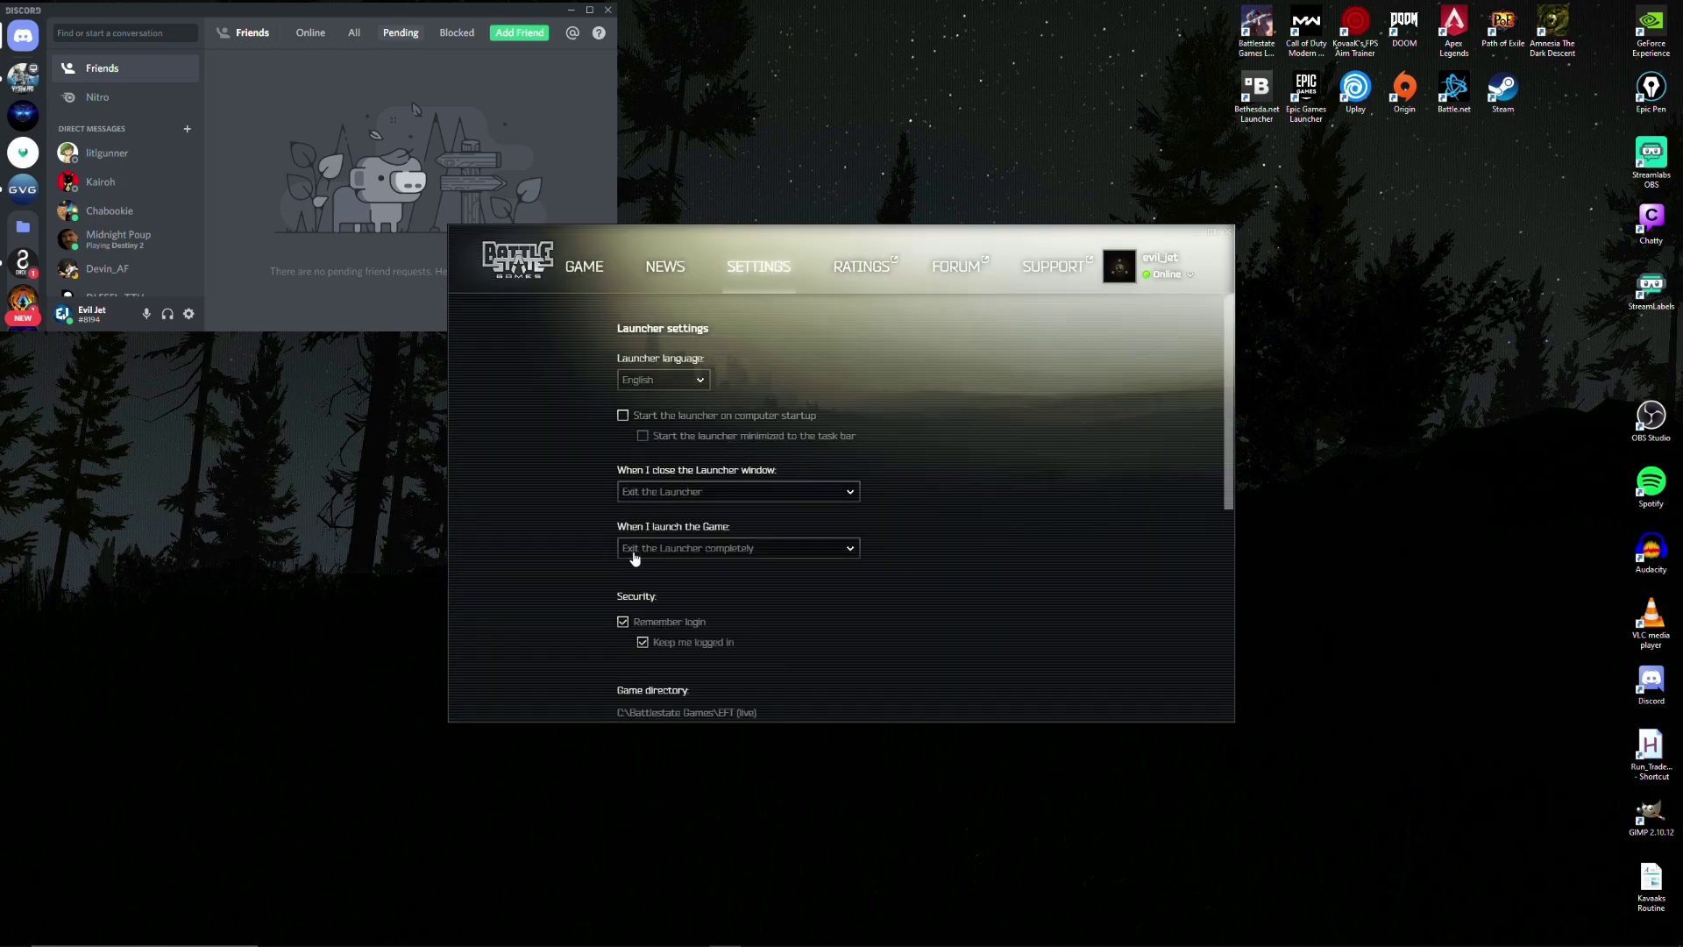
{"action": "left_click", "coordinate": [818, 554]}
{"action": "left_click", "coordinate": [745, 629]}
{"action": "left_click", "coordinate": [584, 267]}
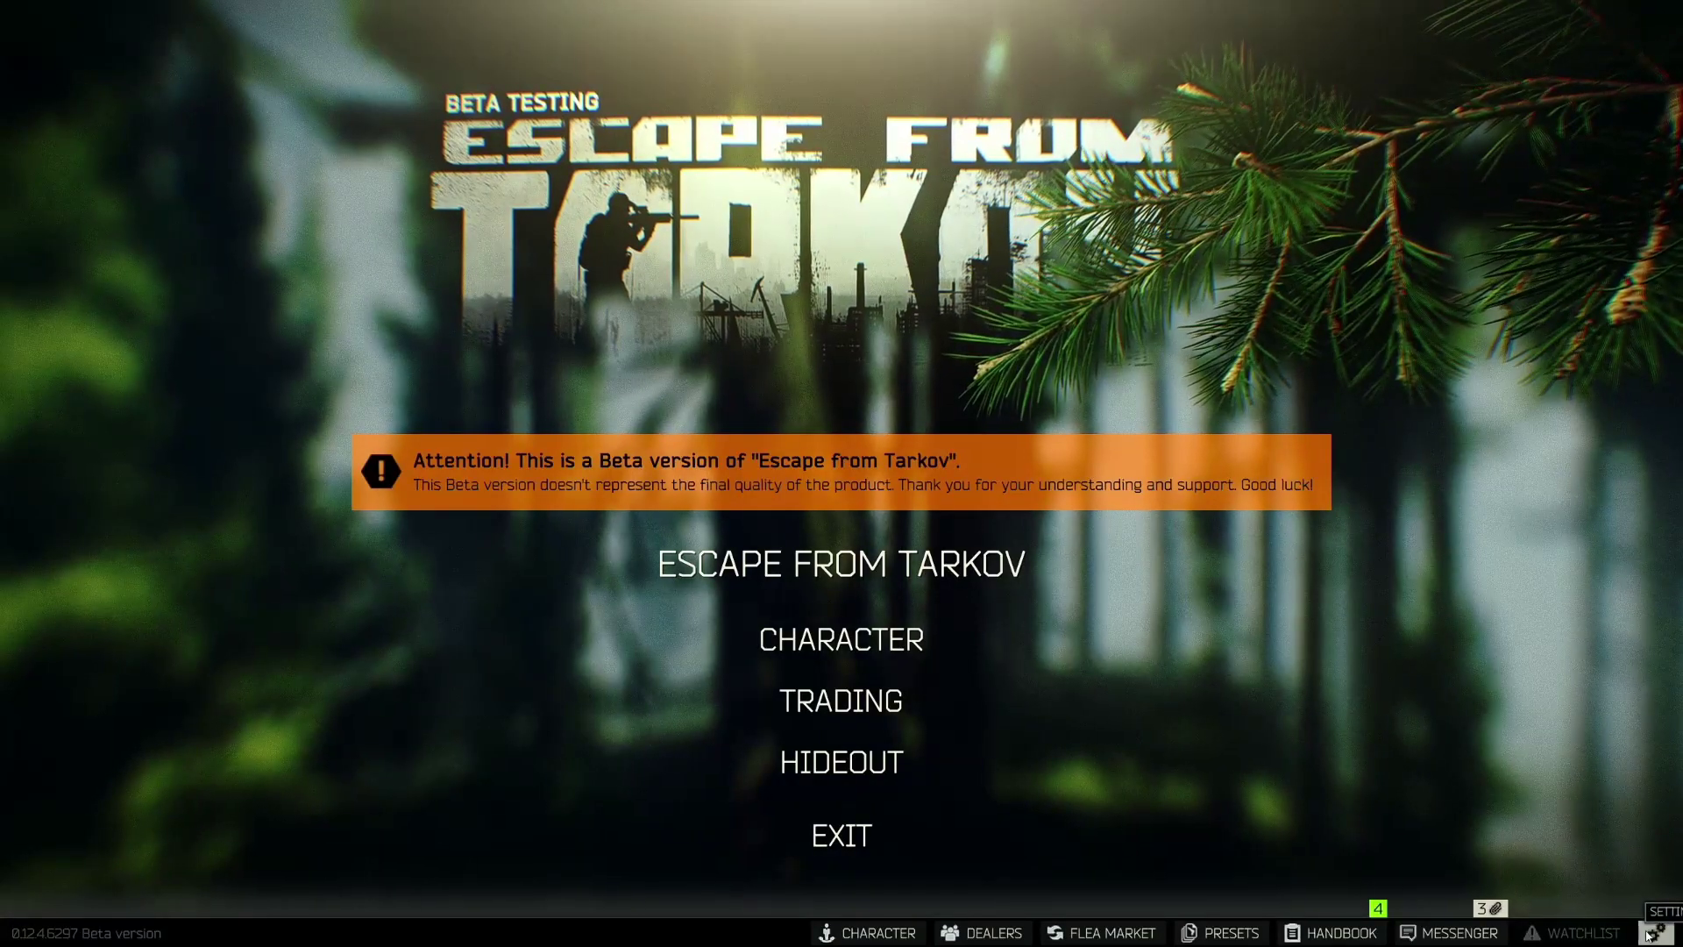
Examine the Game, Graphics and Sound settings inside Escape From Tarkov.
{"action": "left_click", "coordinate": [1653, 933]}
{"action": "left_click", "coordinate": [558, 103]}
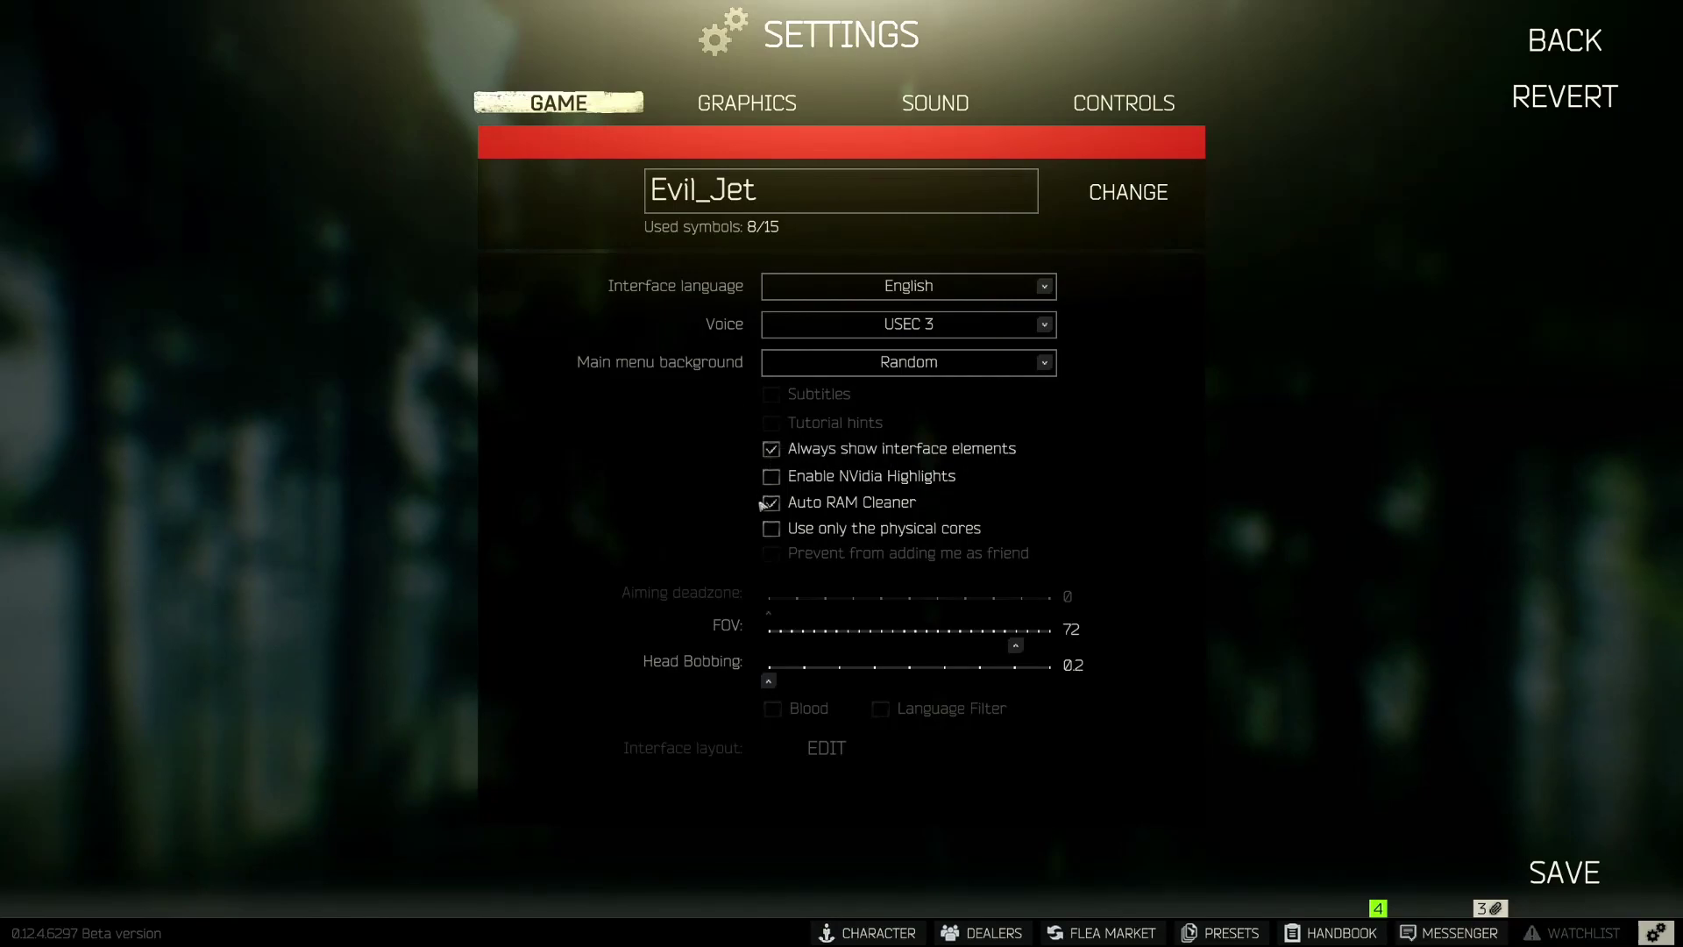
{"action": "left_click", "coordinate": [746, 102]}
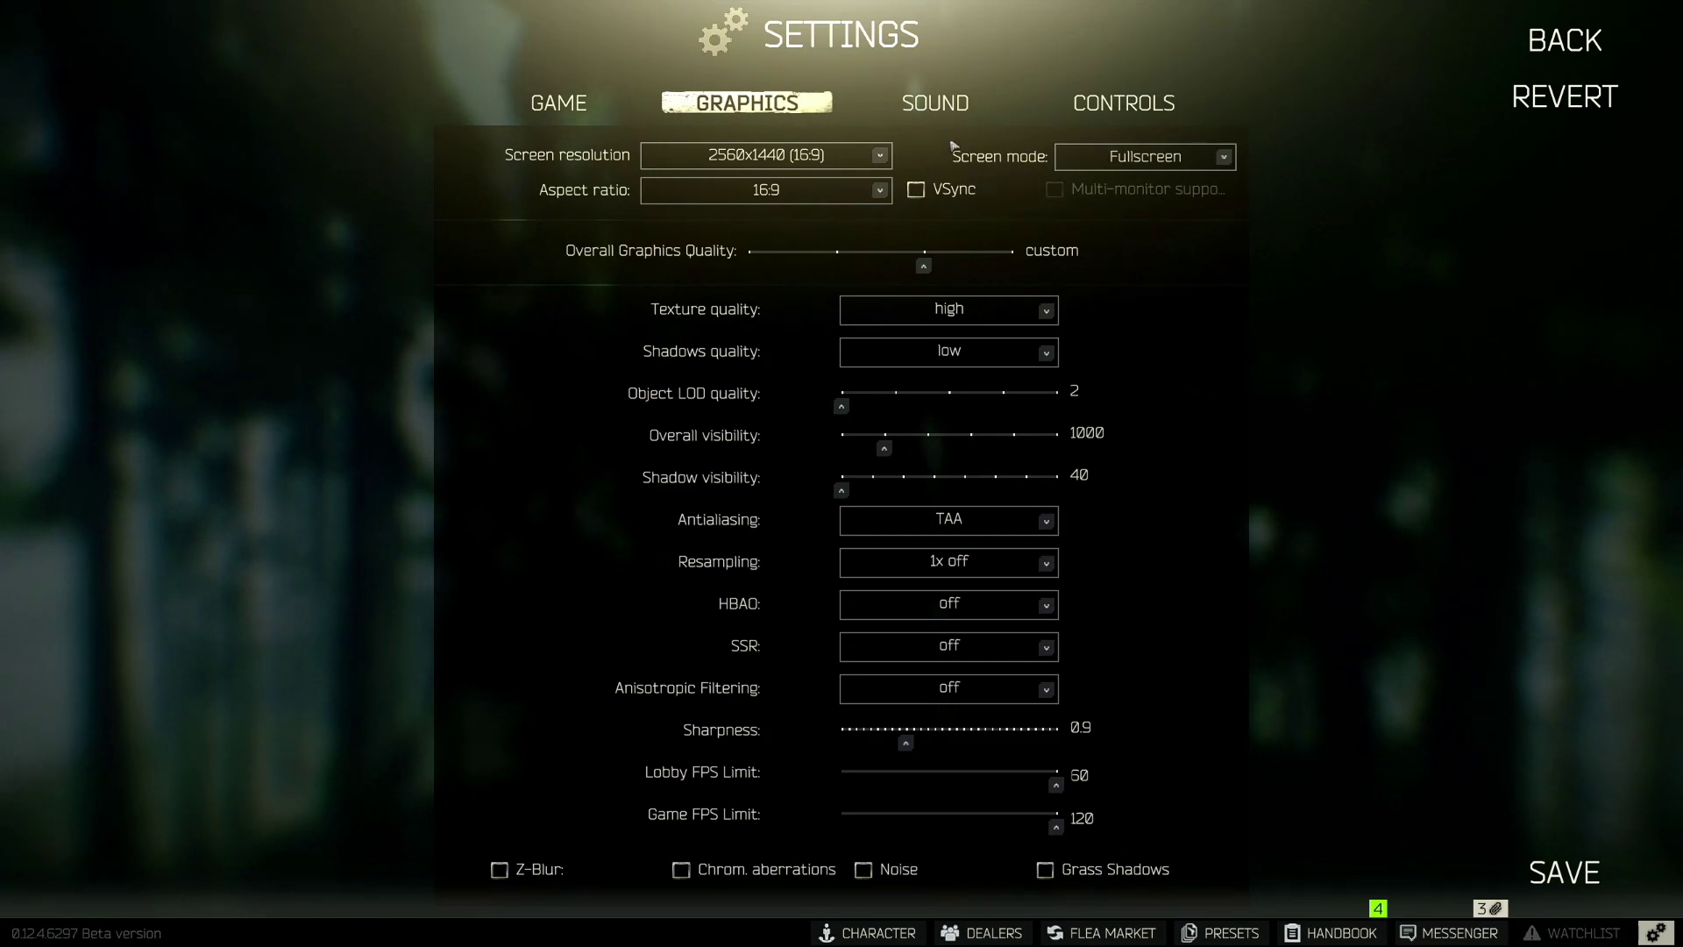
{"action": "left_click", "coordinate": [934, 102]}
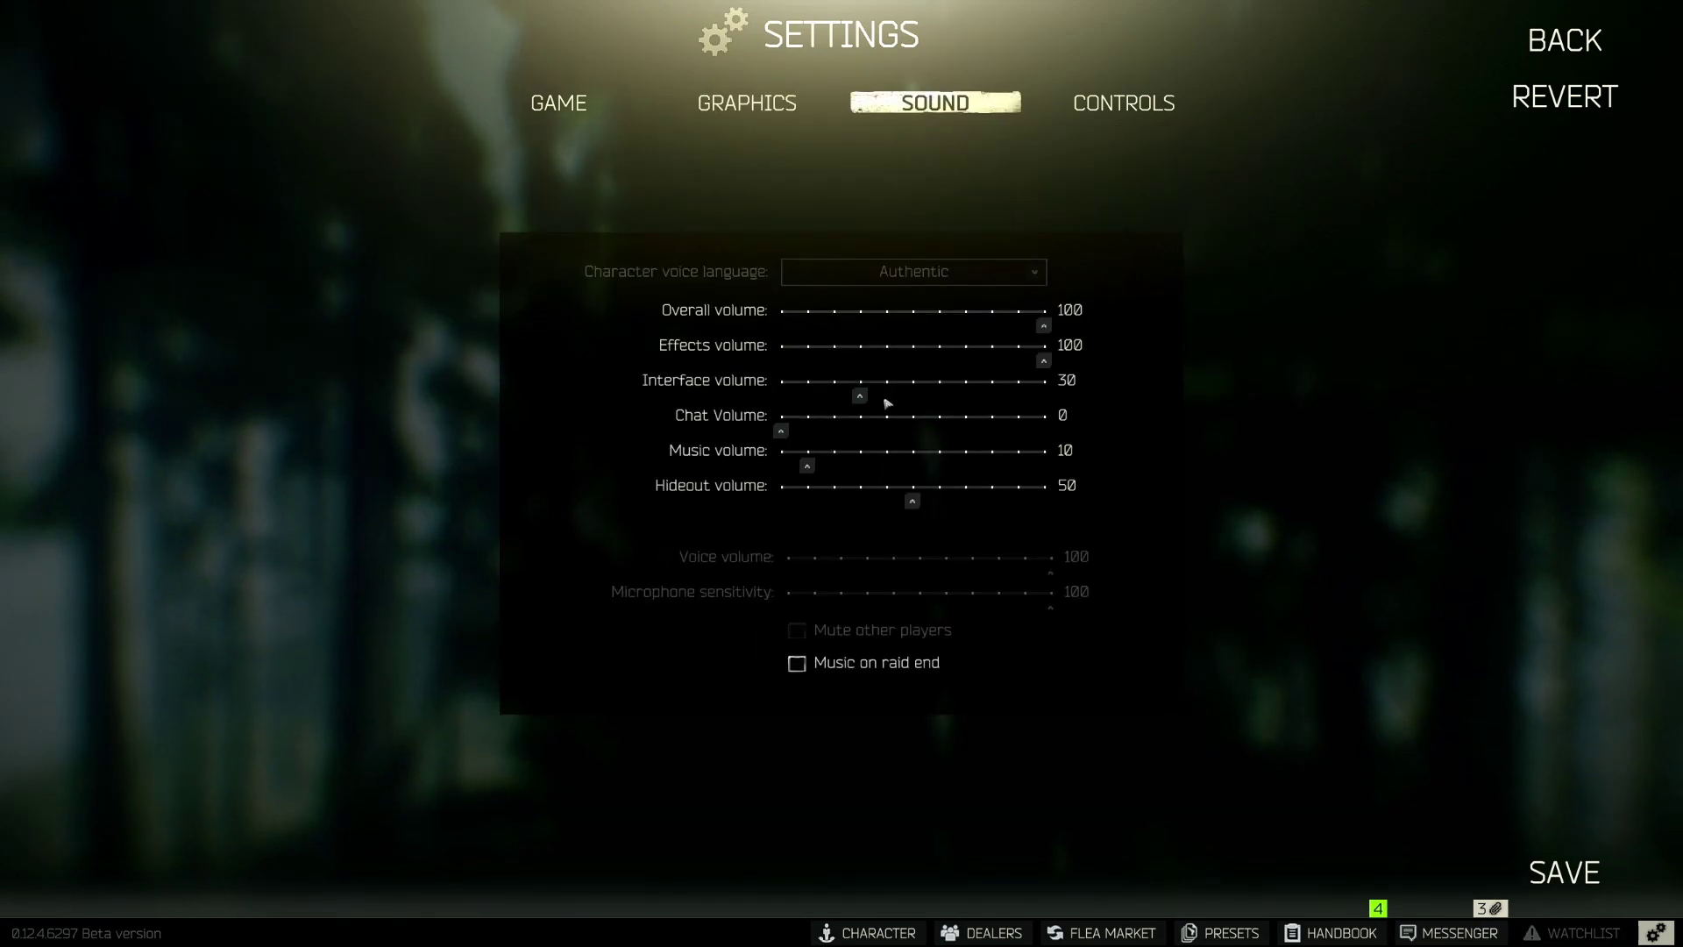